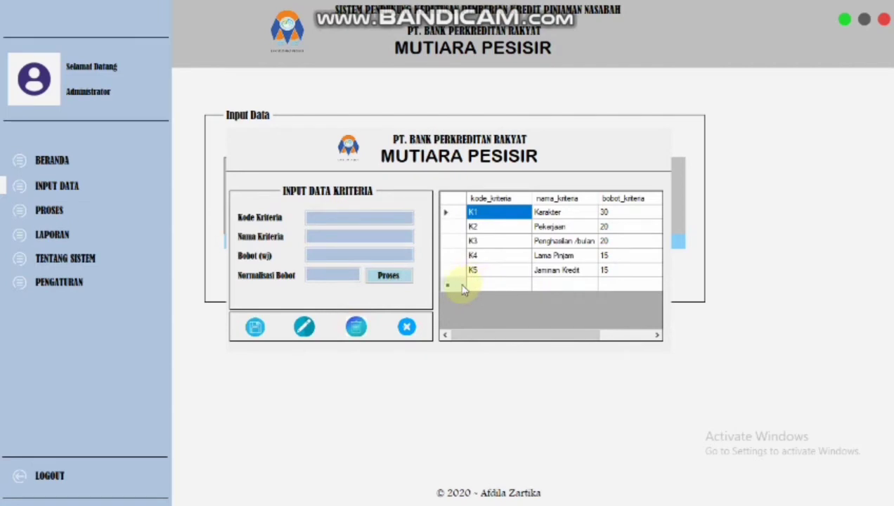
Step: Close the criteria form after viewing its normalised weights and open the parameter value (Nilai Parameter) input form
left_click_drag(563, 337, 659, 340)
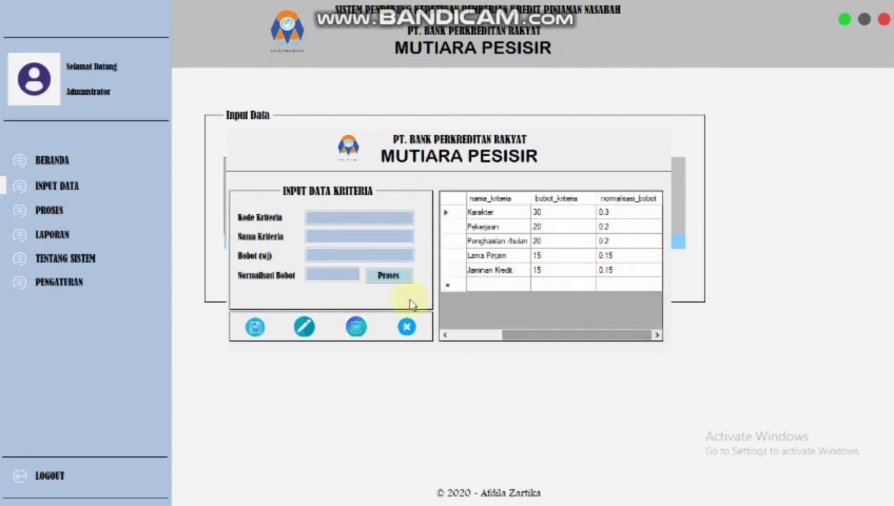
left_click(406, 327)
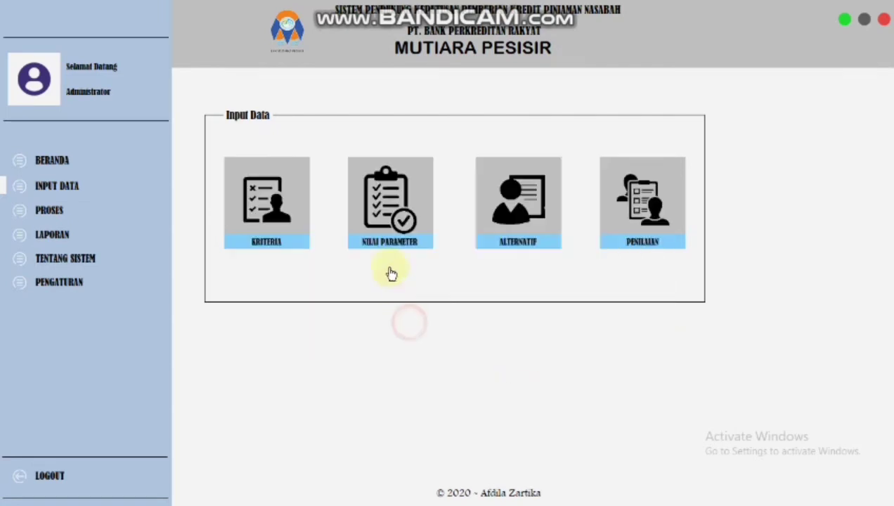
left_click(392, 197)
scroll(539, 260, "down", 5)
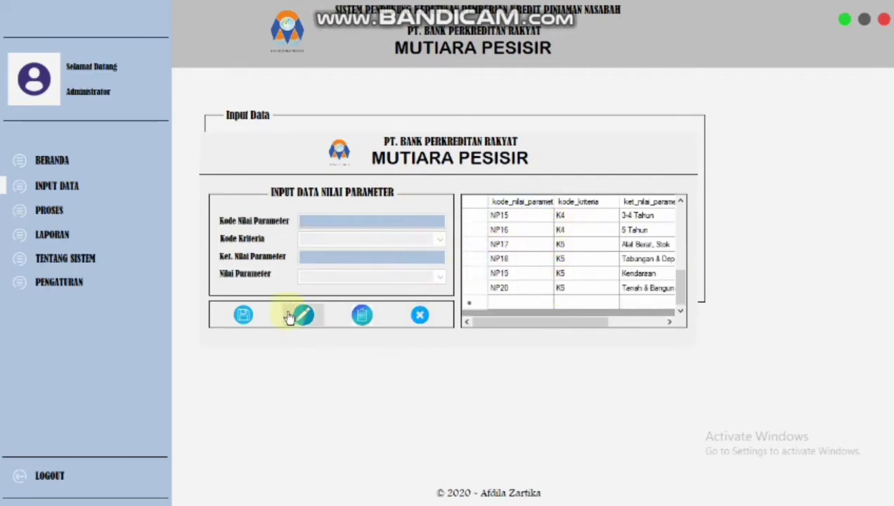
Step: Add and save parameter value NP21 for criterion K1 with description Kurang Baik and value 20
left_click(243, 314)
left_click(322, 224)
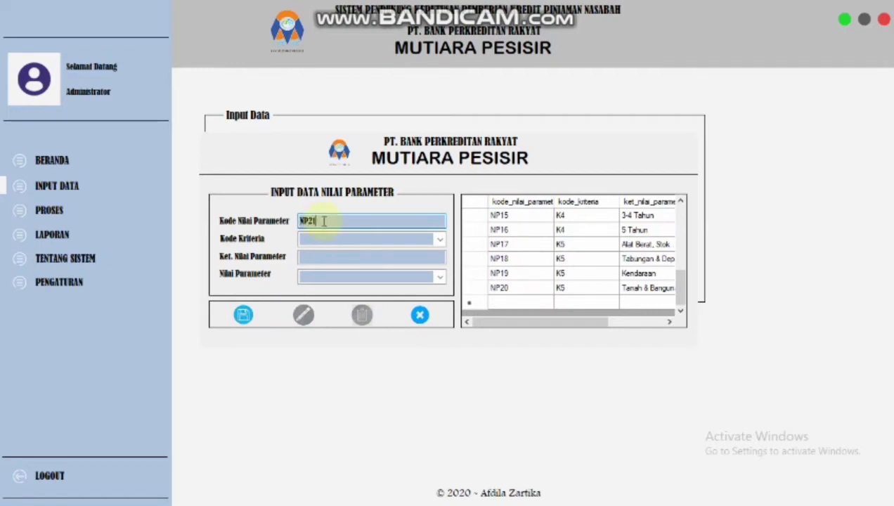
left_click(437, 239)
left_click(405, 253)
left_click(433, 256)
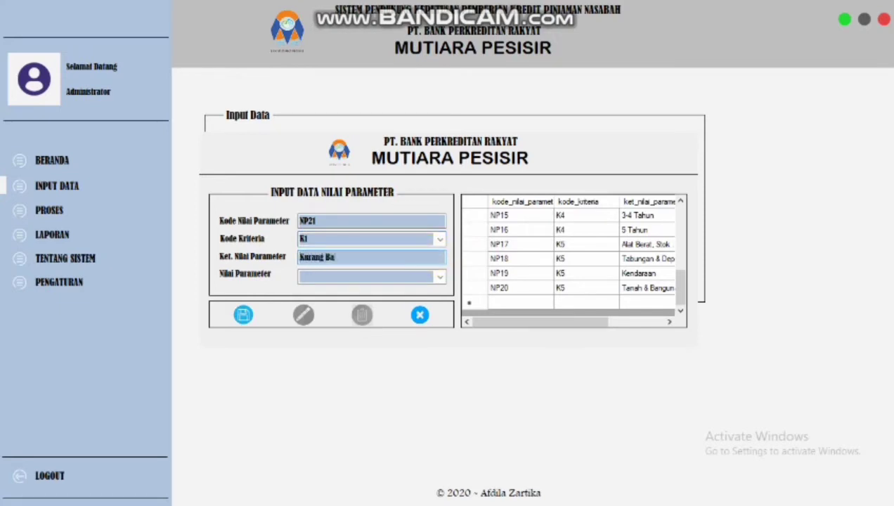
left_click(438, 276)
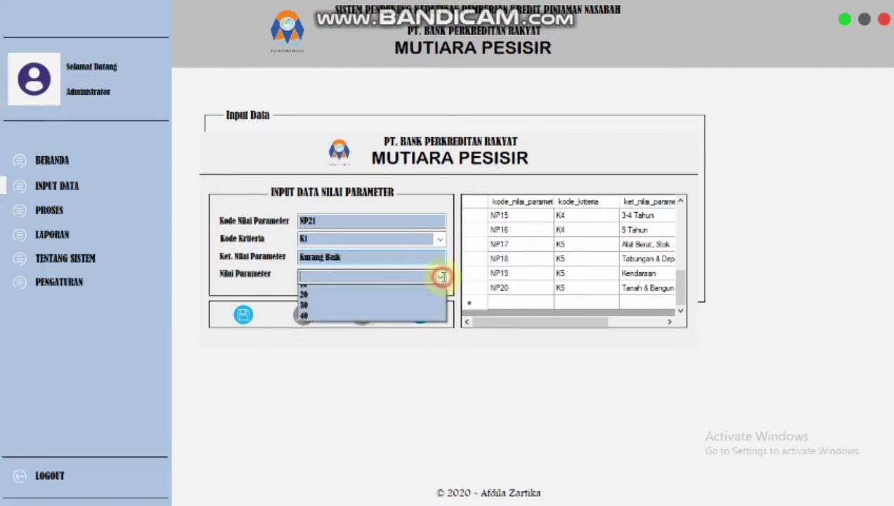
left_click(371, 301)
left_click(244, 314)
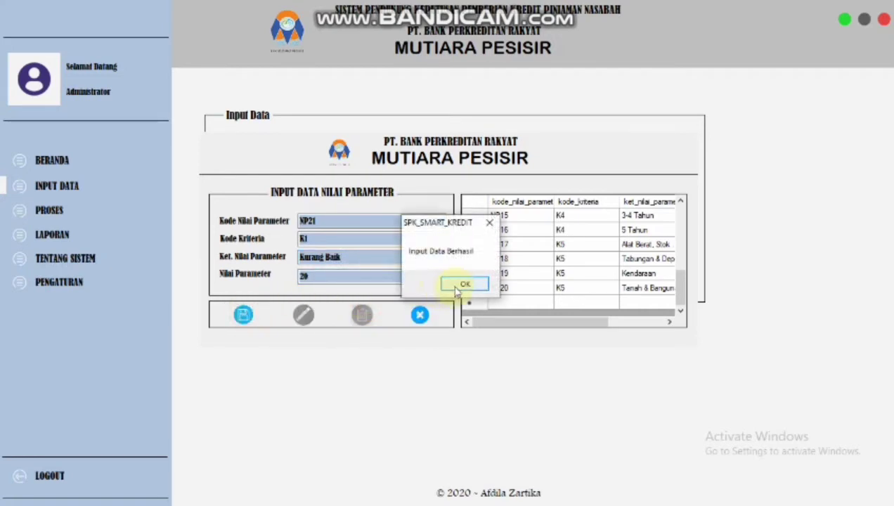
left_click(464, 284)
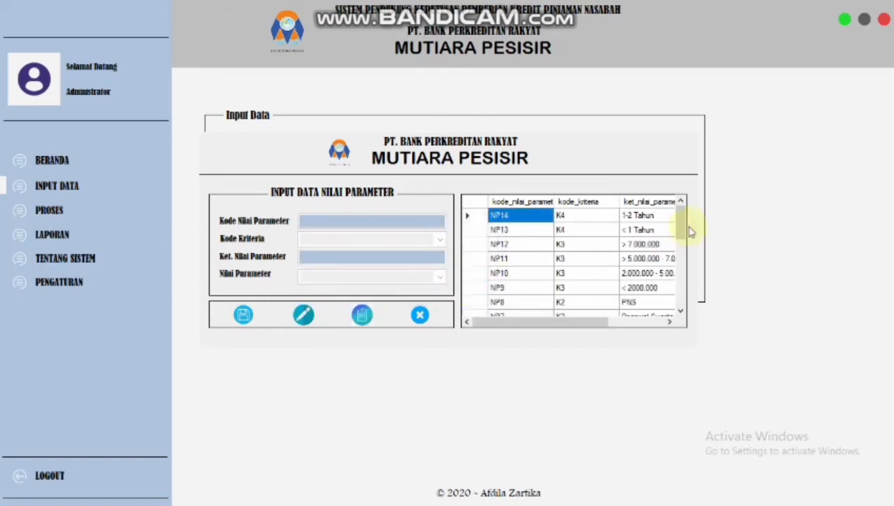
Step: Load parameter value record NP21 for editing by its code
left_click_drag(686, 222, 696, 293)
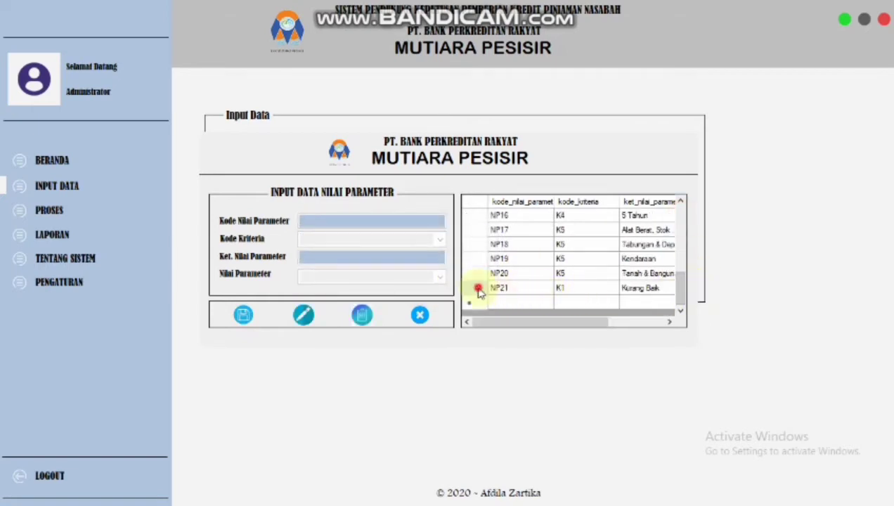
left_click(541, 292)
mouse_move(551, 328)
left_mouse_down()
mouse_move(650, 328)
mouse_move(539, 324)
left_mouse_up()
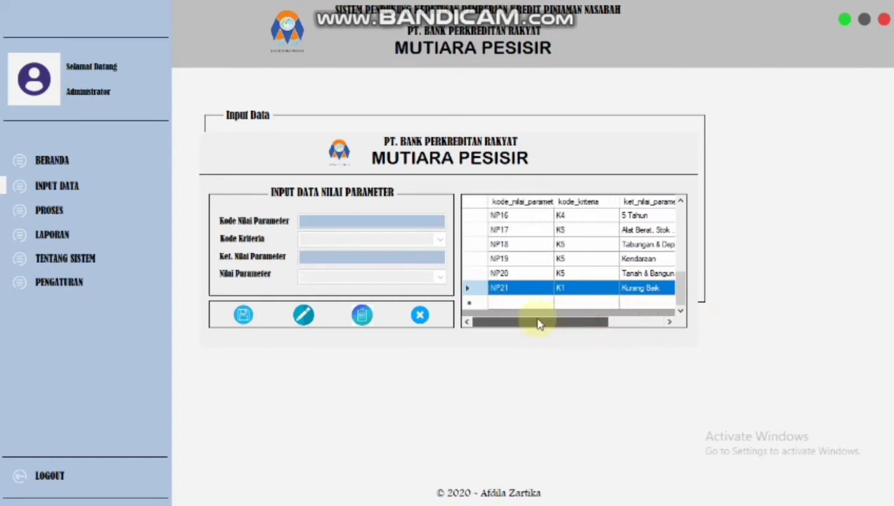
left_click(304, 315)
left_click(338, 222)
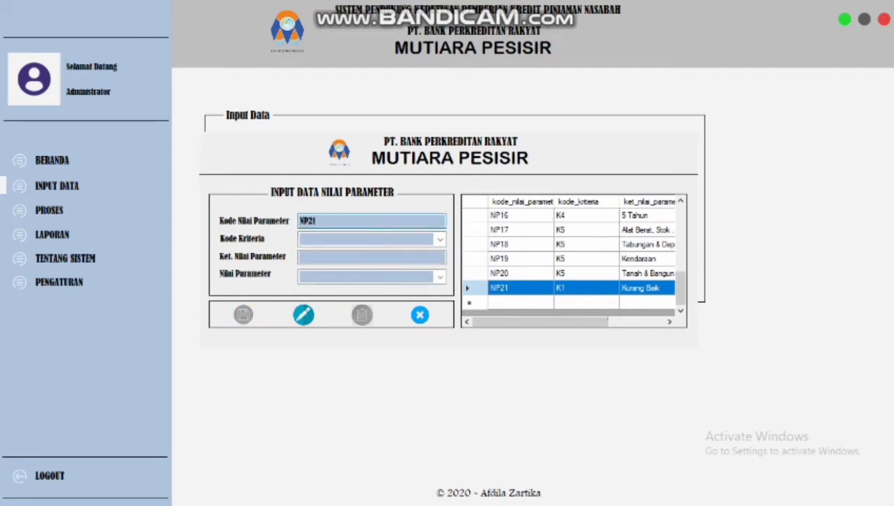
type("NP21")
key("Return")
Step: Set the NP21 description to Sangat Baik and its parameter value to 40, and save the edit
left_click_drag(359, 257, 282, 258)
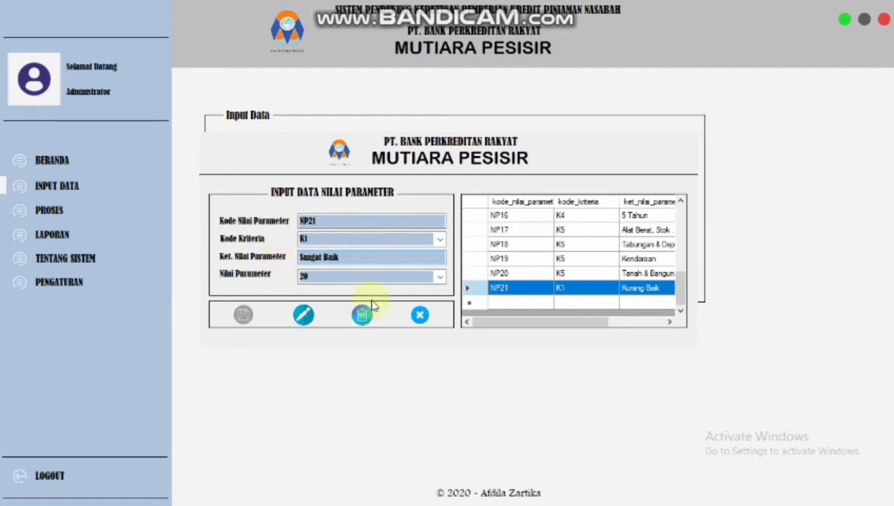
left_click(422, 275)
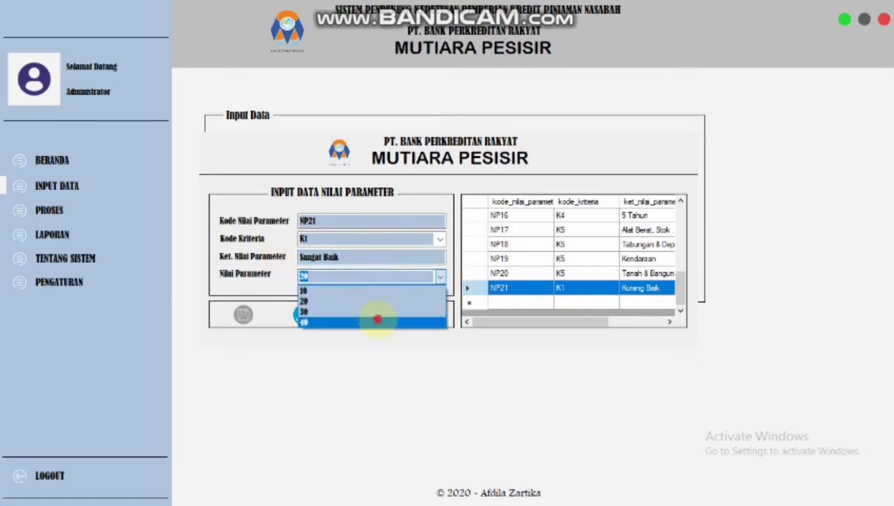
left_click(378, 321)
left_click(304, 315)
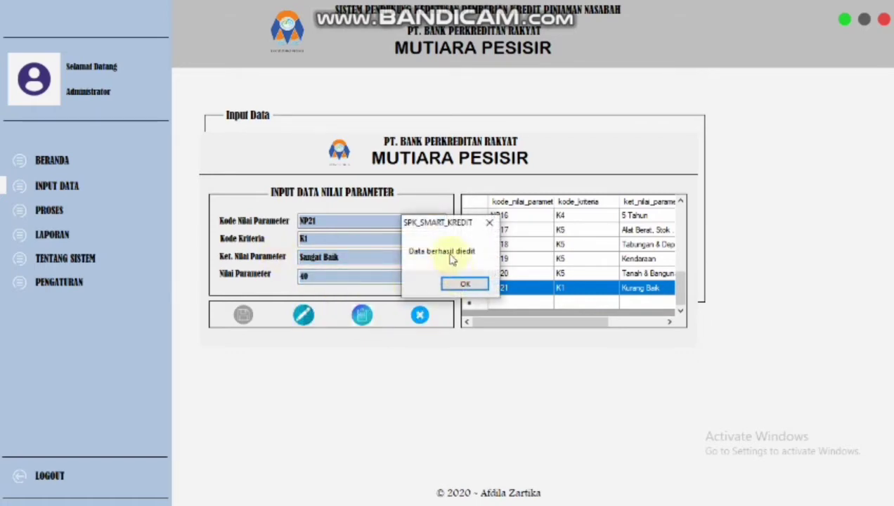
left_click(464, 284)
Step: Delete the NP21 record from the parameter value data
left_click_drag(518, 323, 674, 234)
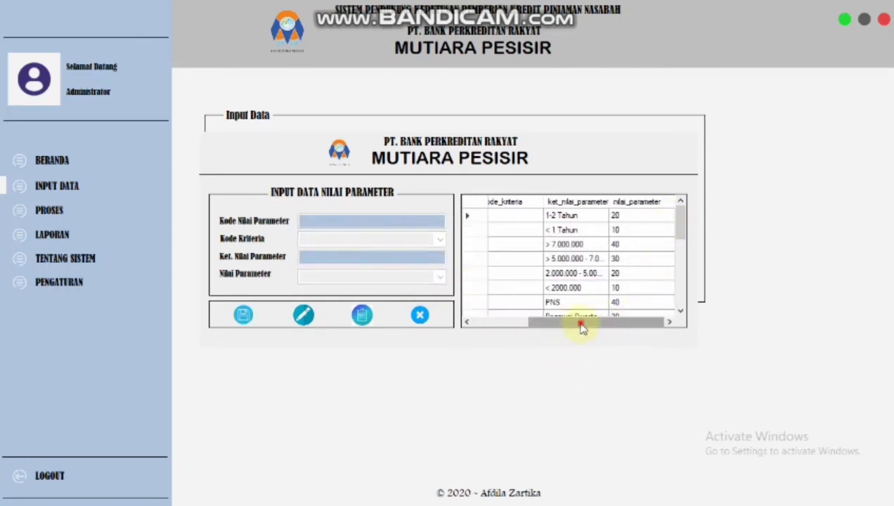
left_click_drag(581, 325, 522, 312)
left_click_drag(681, 220, 679, 301)
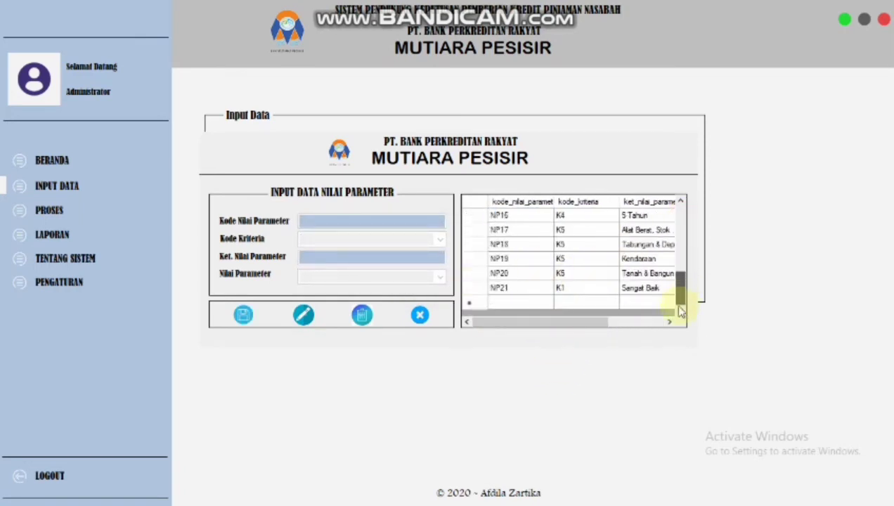
left_click(473, 288)
left_click_drag(525, 323, 547, 321)
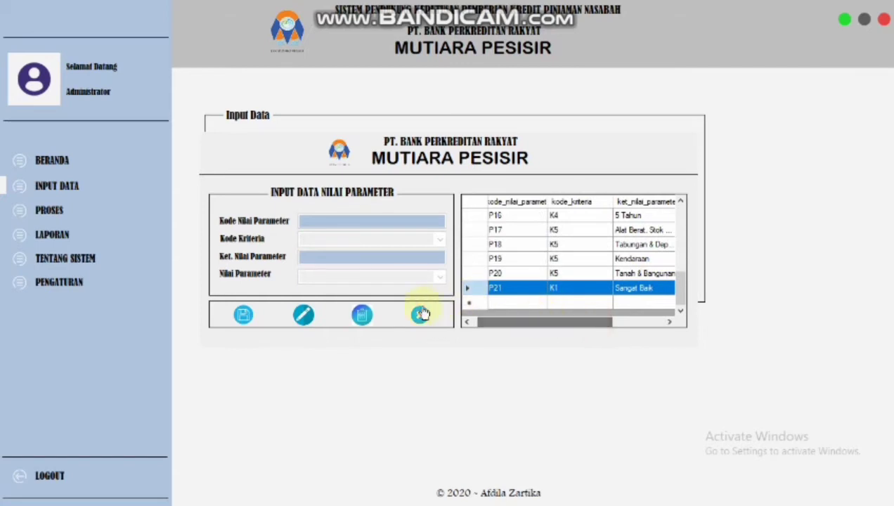
left_click(362, 314)
left_click(363, 219)
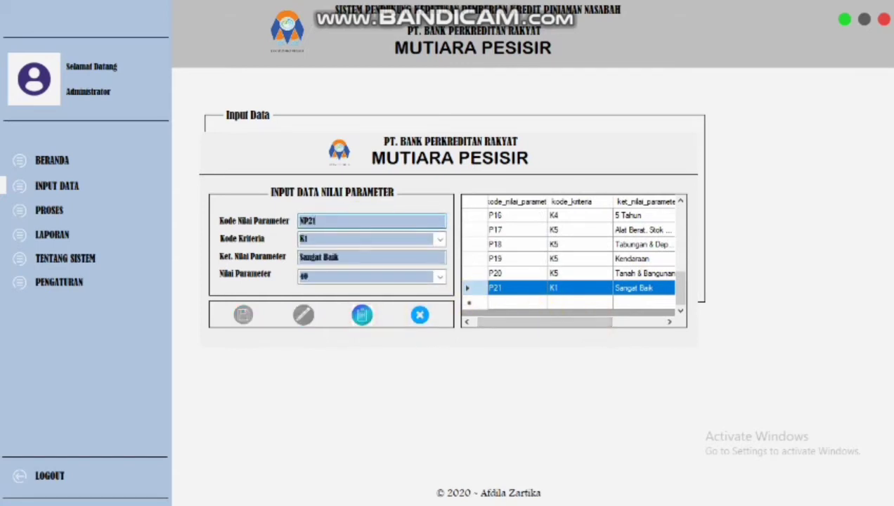
left_click(419, 314)
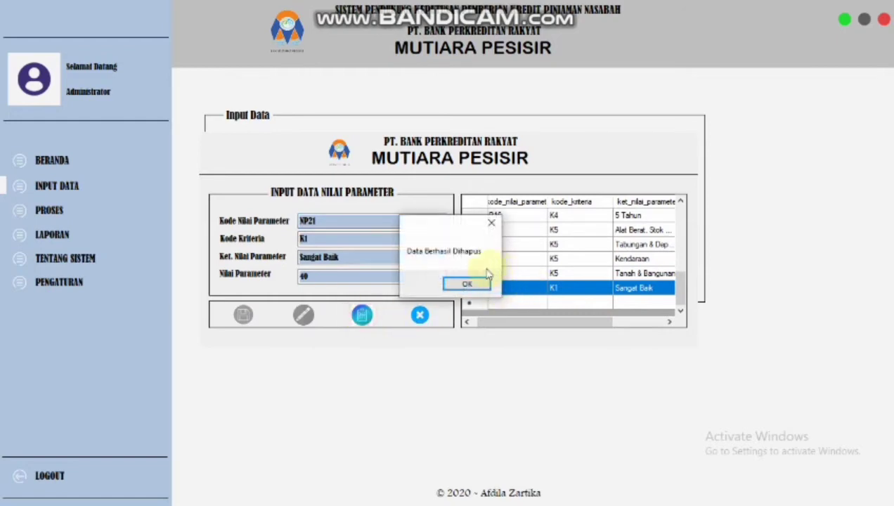
left_click(480, 287)
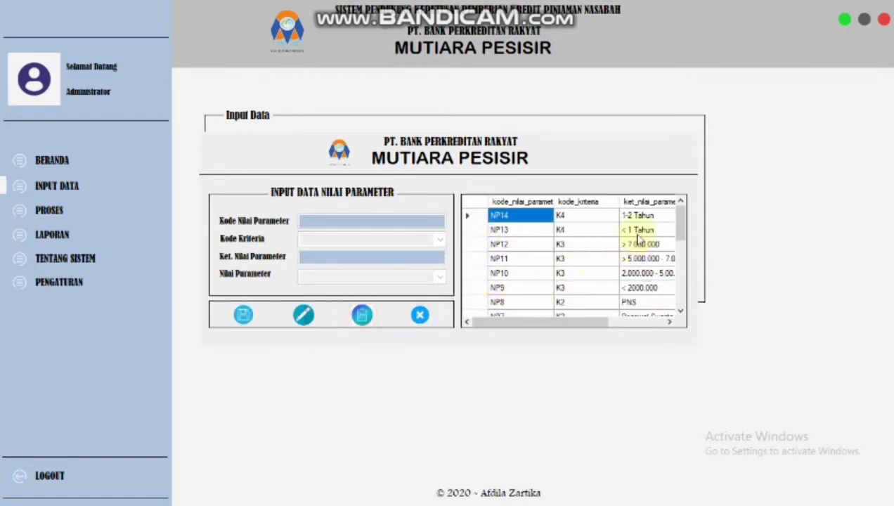
Step: Close the parameter value form after viewing the end of its table and open the Alternatif input form
left_click_drag(681, 220, 684, 303)
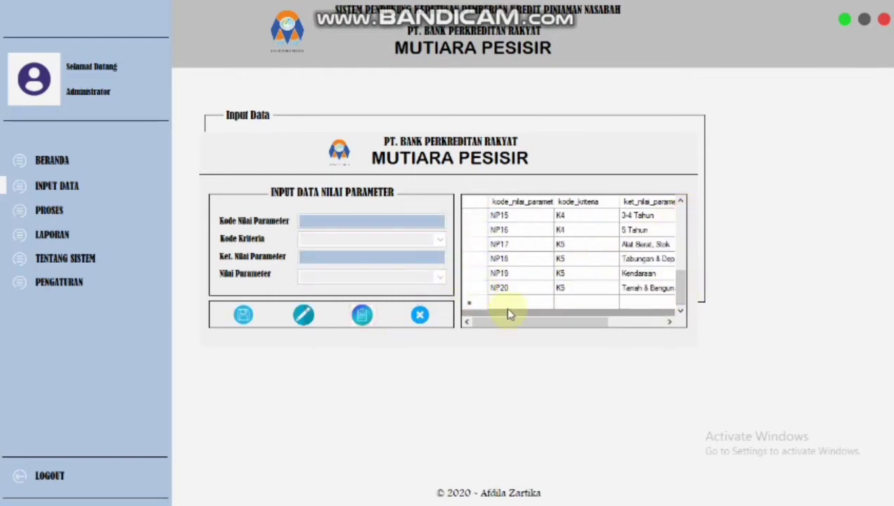
left_click(421, 315)
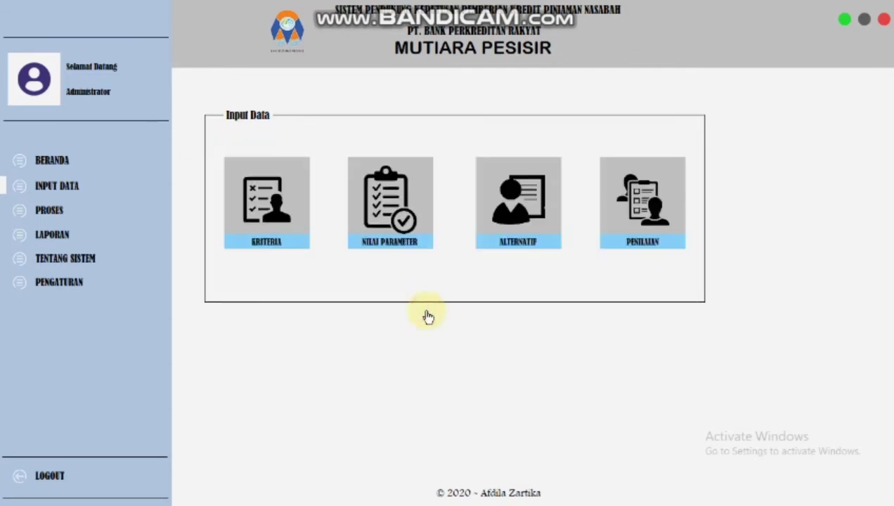
left_click(522, 208)
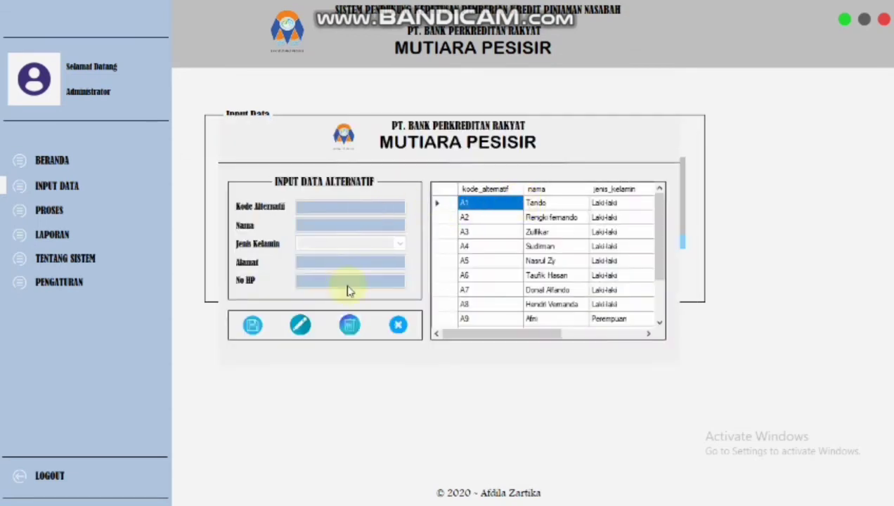
Step: Add and save alternative A13 with the customer's name, gender Perempuan, address and phone number
left_click(251, 326)
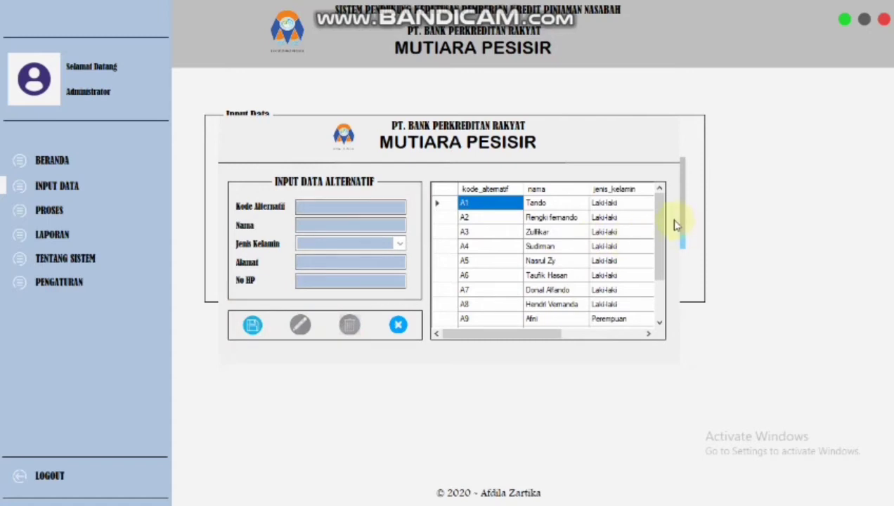
left_click_drag(660, 209, 660, 239)
left_click(360, 207)
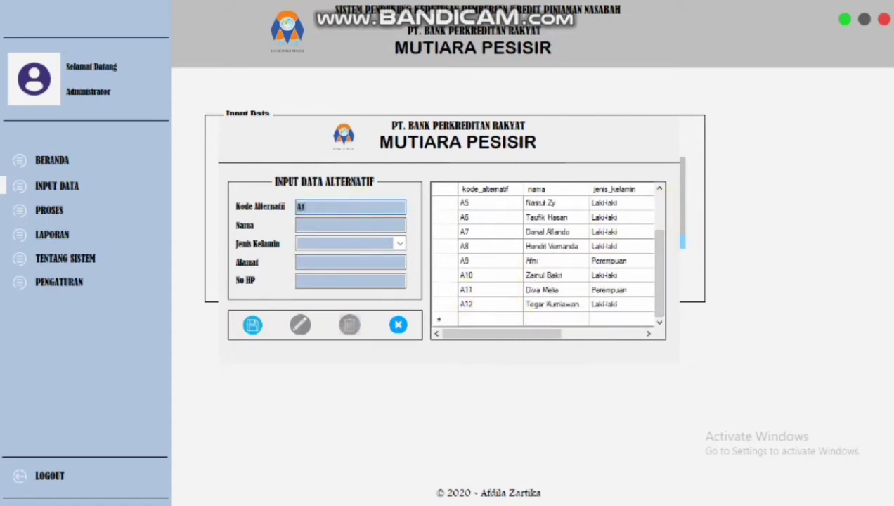
left_click(393, 223)
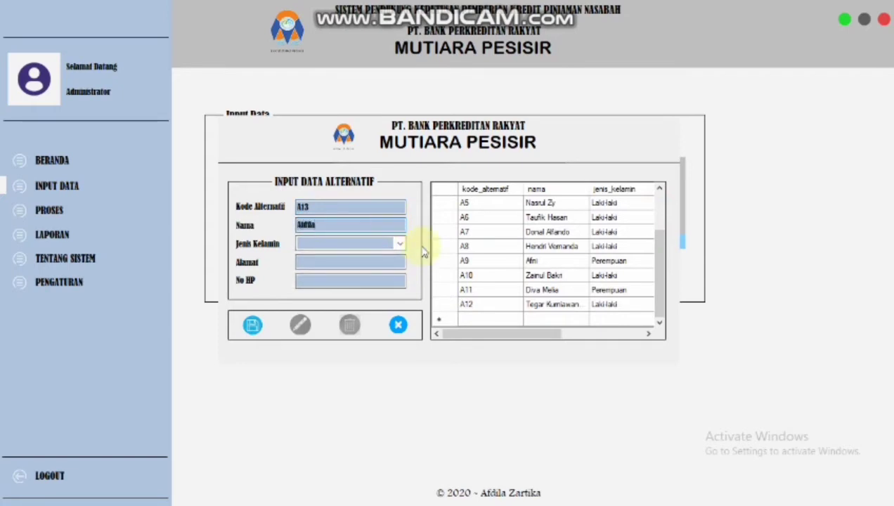
left_click(400, 245)
left_click(333, 257)
left_click(334, 262)
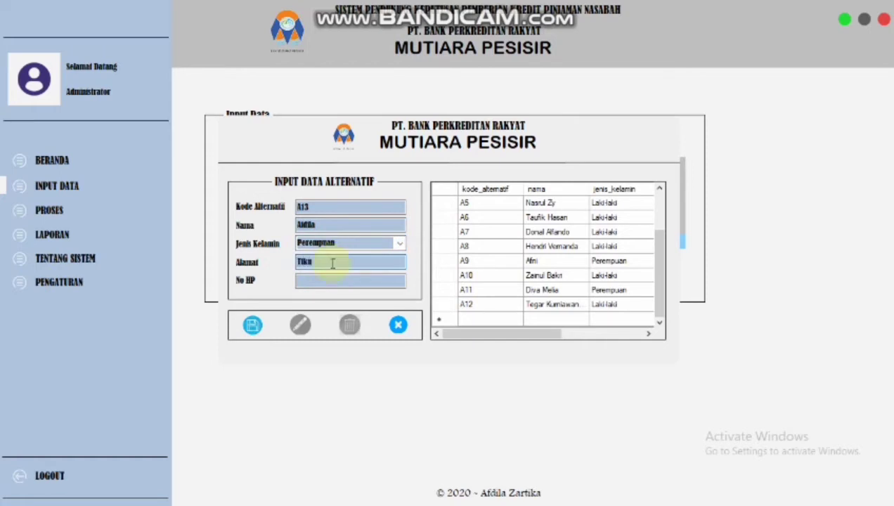
left_click(359, 279)
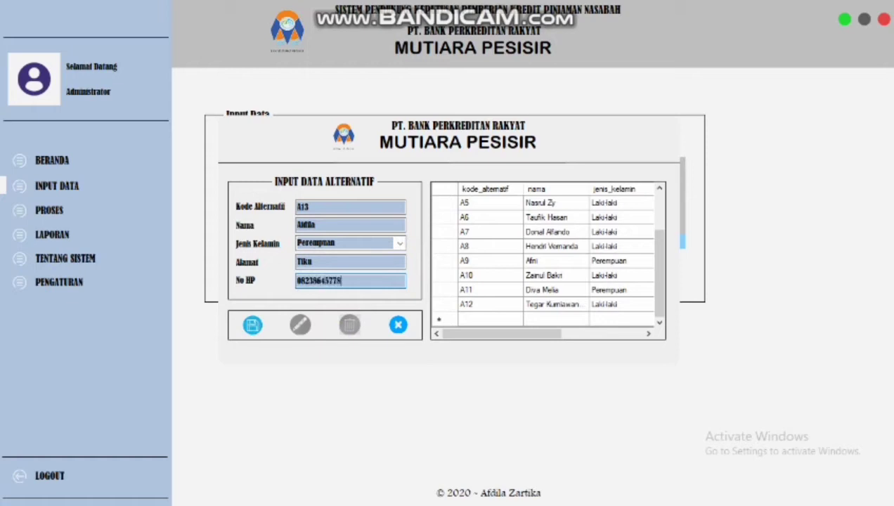
left_click(252, 324)
left_click(454, 279)
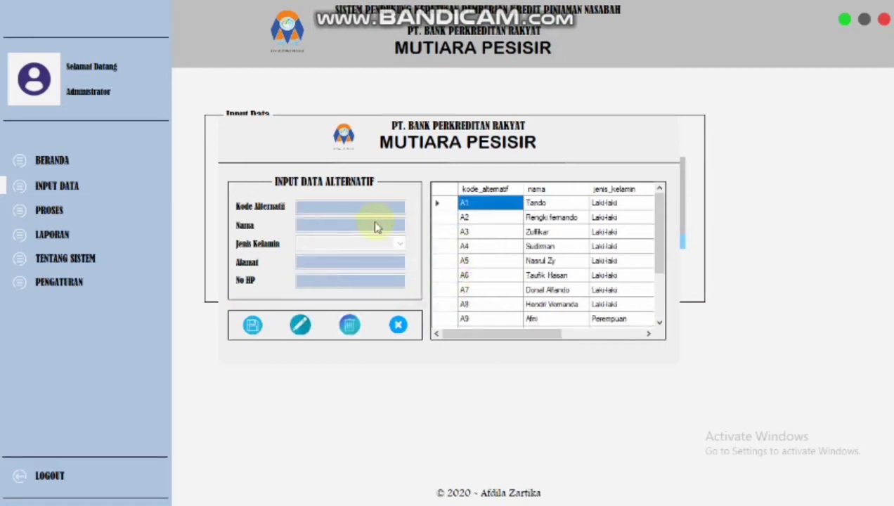
Step: Start a new alternative record with code A14 and enter the customer's name
left_click_drag(663, 205, 663, 251)
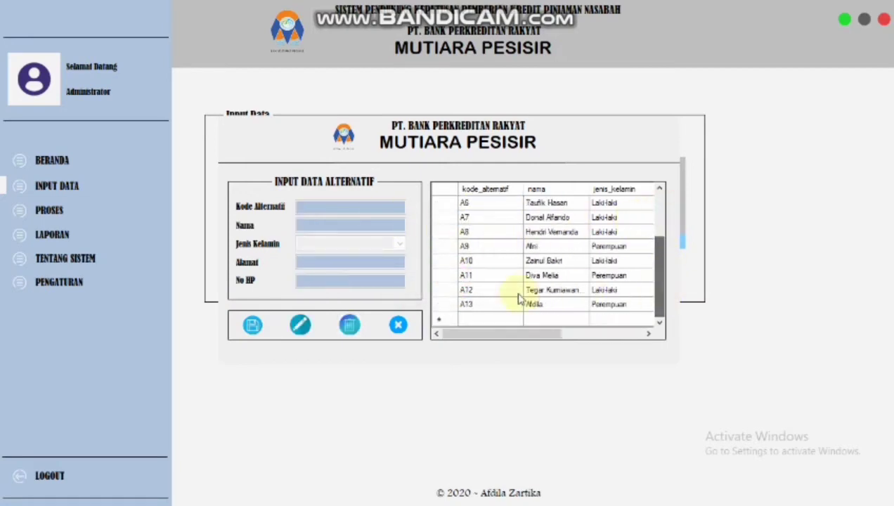
left_click(449, 304)
mouse_move(528, 334)
left_mouse_down()
mouse_move(550, 340)
mouse_move(610, 313)
mouse_move(603, 333)
mouse_move(585, 339)
mouse_move(533, 340)
left_mouse_up()
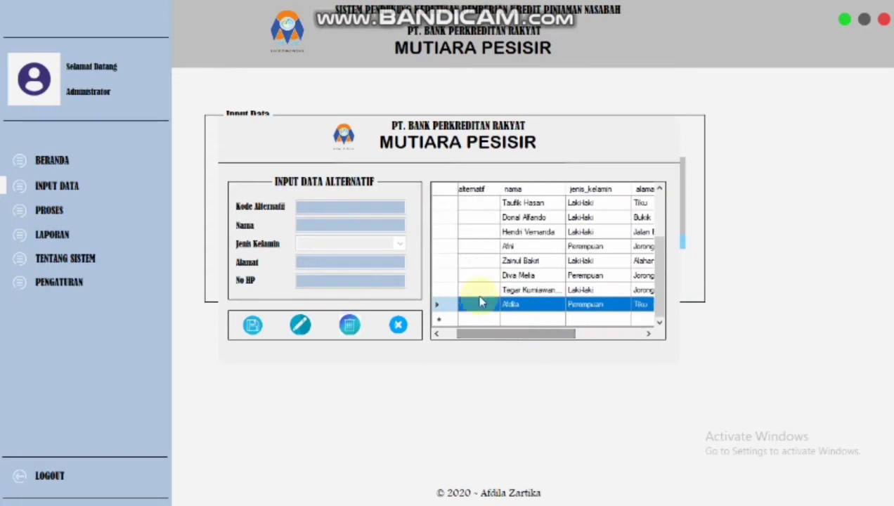
left_click(255, 325)
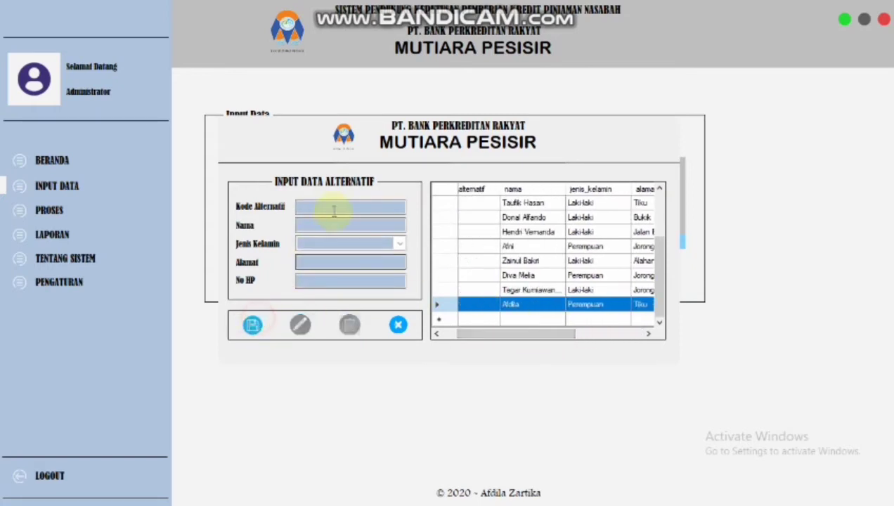
left_click(569, 334)
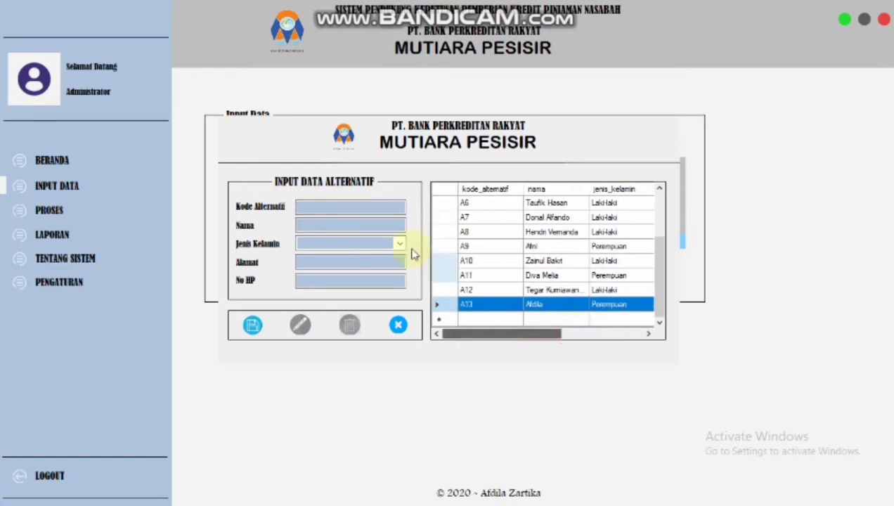
left_click(379, 207)
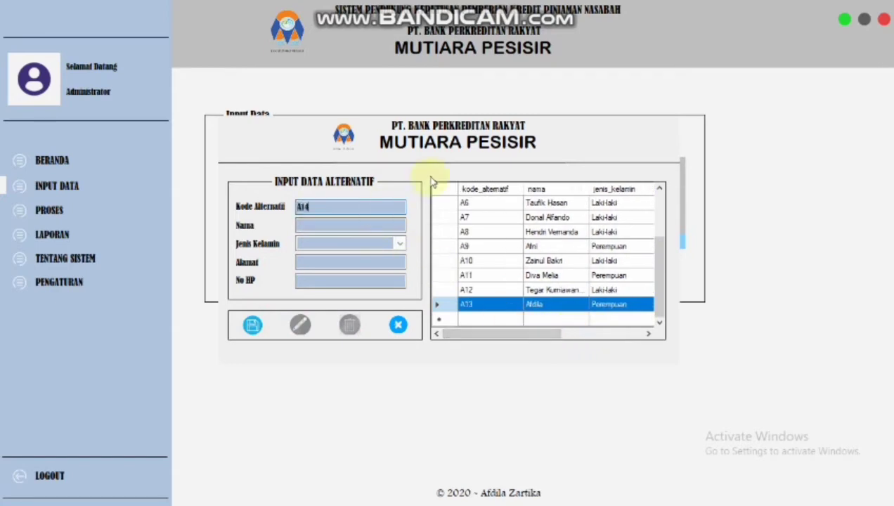
left_click(319, 223)
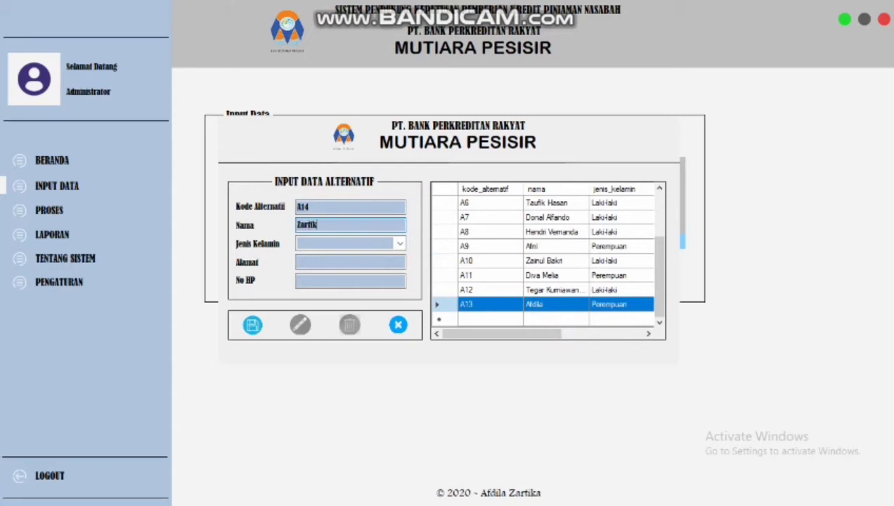
Step: Set the gender of alternative A14 to Perempuan, enter the address and phone number, and save the record
left_click(399, 243)
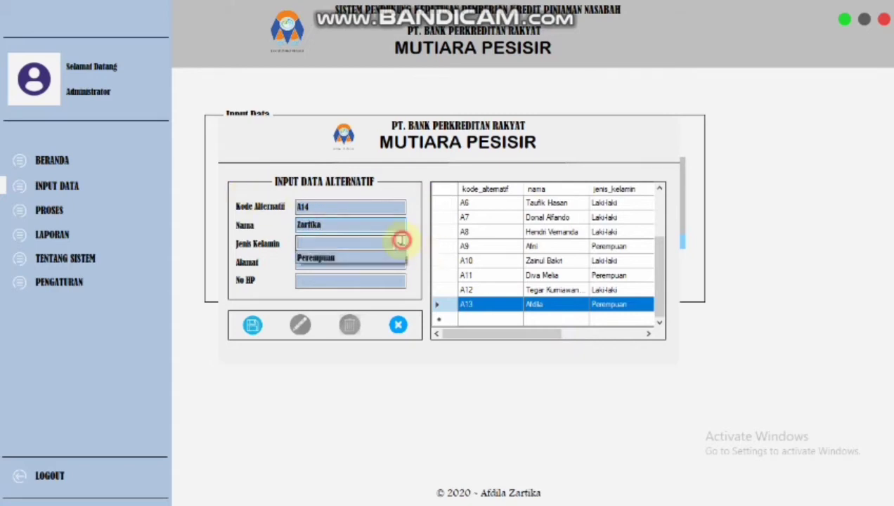
left_click(362, 265)
left_click(354, 262)
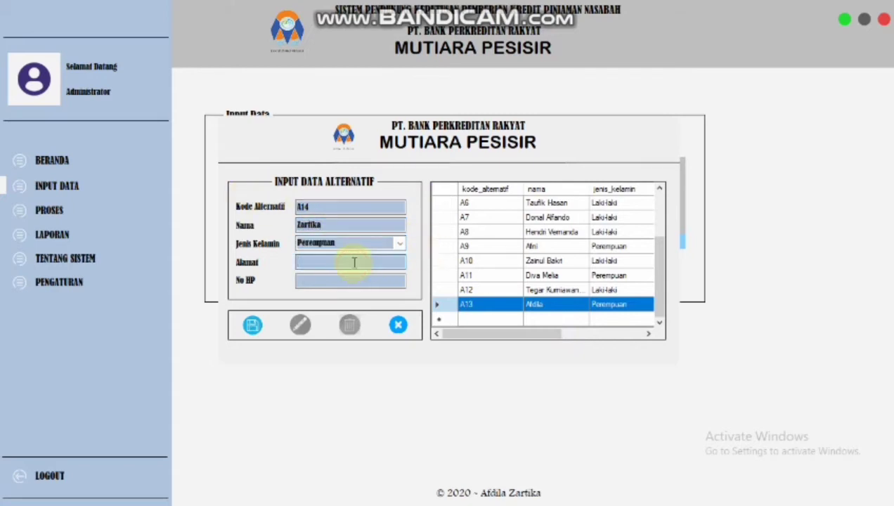
left_click(370, 281)
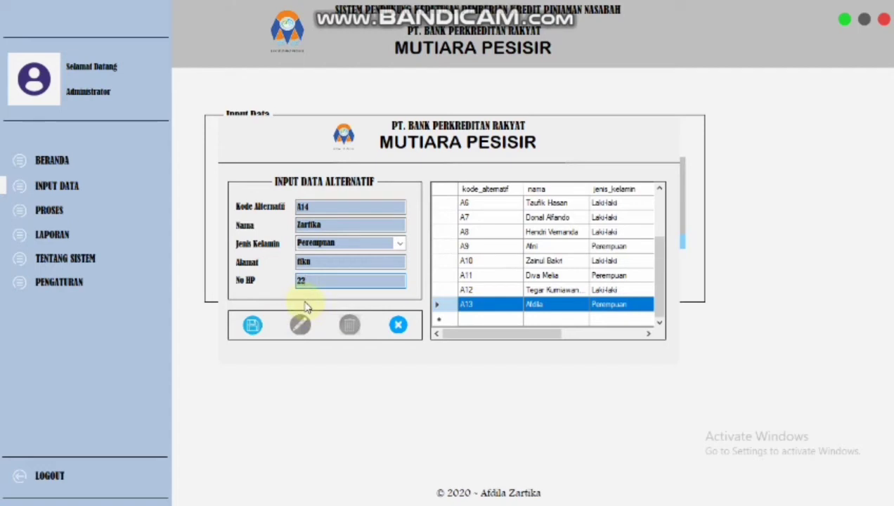
left_click(253, 324)
left_click(464, 284)
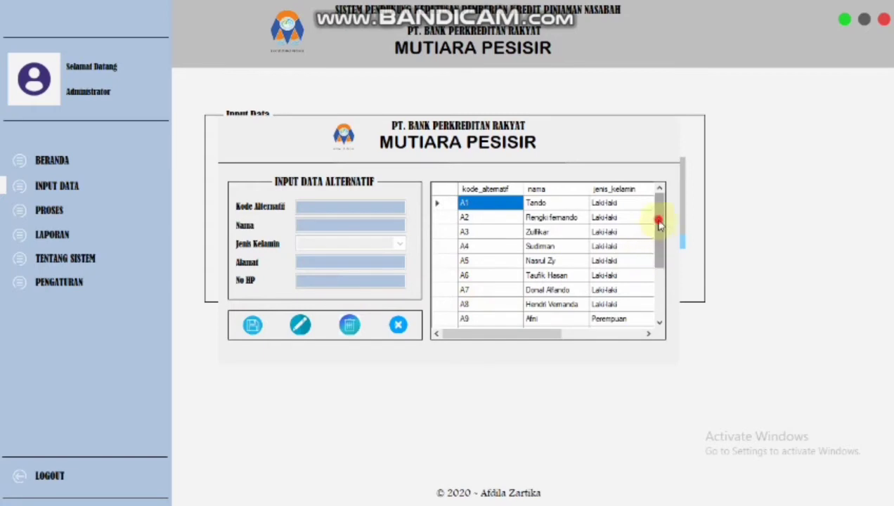
Step: Load alternative A14 for editing, replace its phone number, and save the edit
left_click_drag(661, 221, 670, 303)
left_click(460, 305)
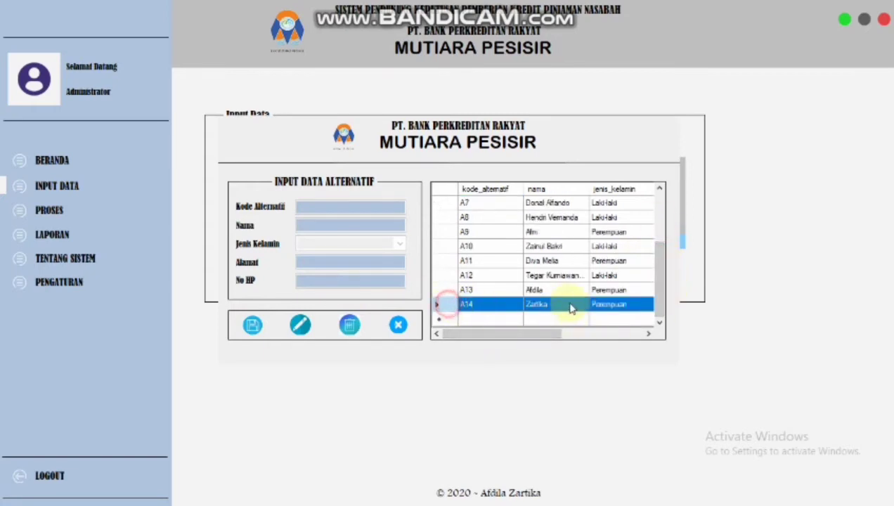
left_click(300, 325)
left_click(343, 204)
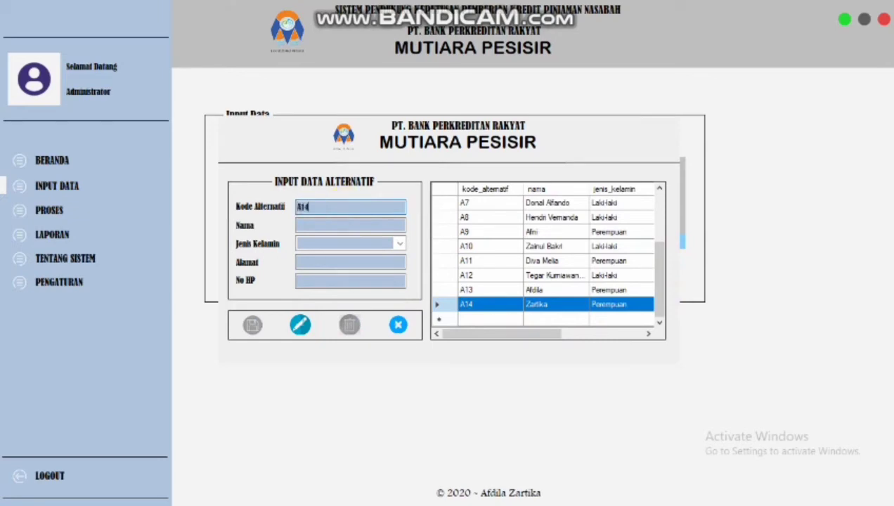
key("Return")
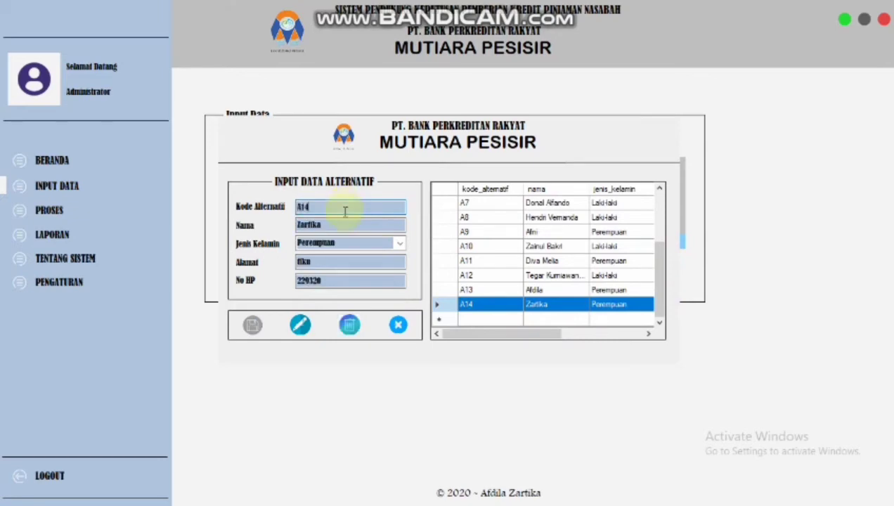
double_click(347, 281)
type("0987")
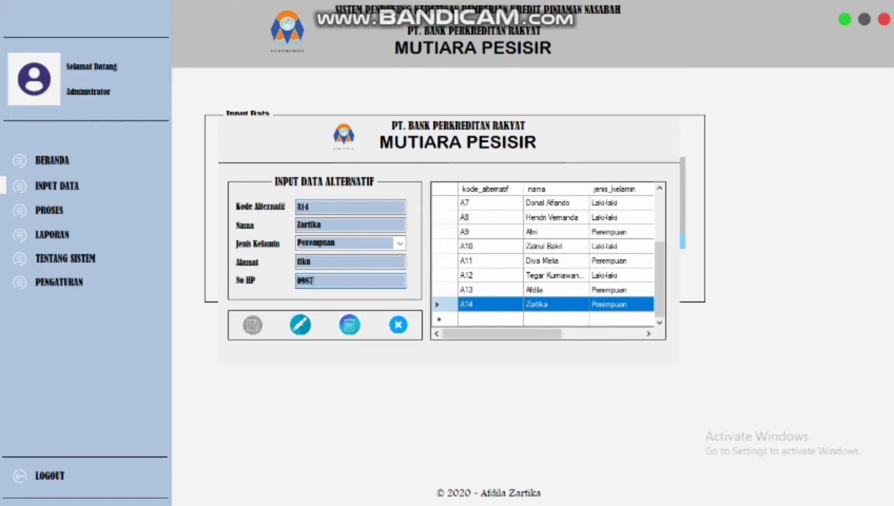
left_click(300, 325)
left_click(474, 282)
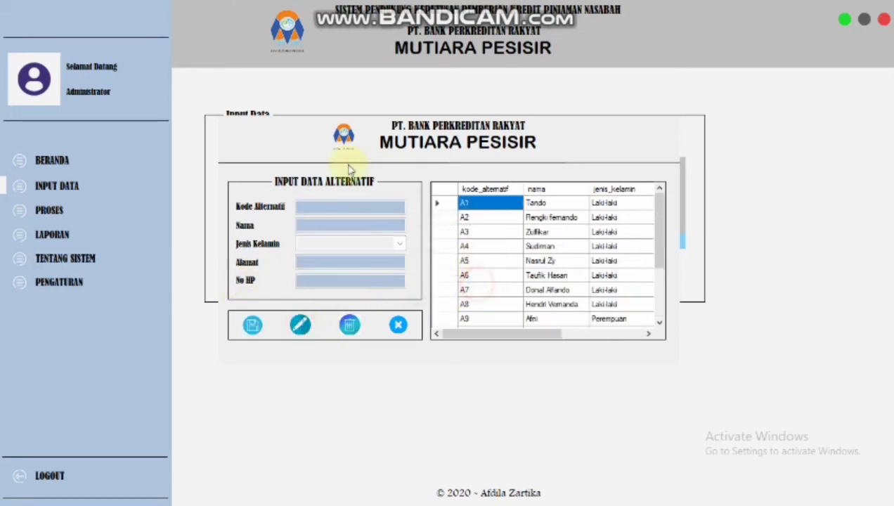
Step: Delete the A14 record from the alternative data
scroll(662, 207, "down", 2)
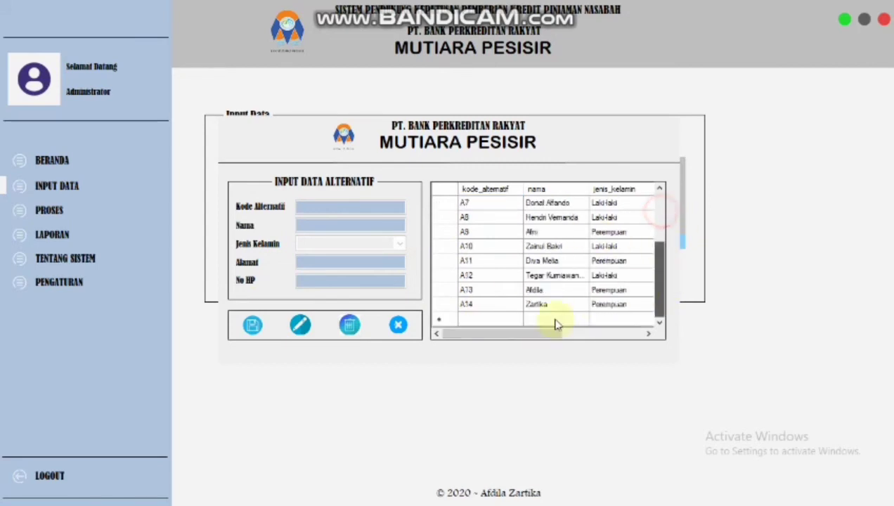
left_click(447, 304)
left_click_drag(489, 338, 518, 339)
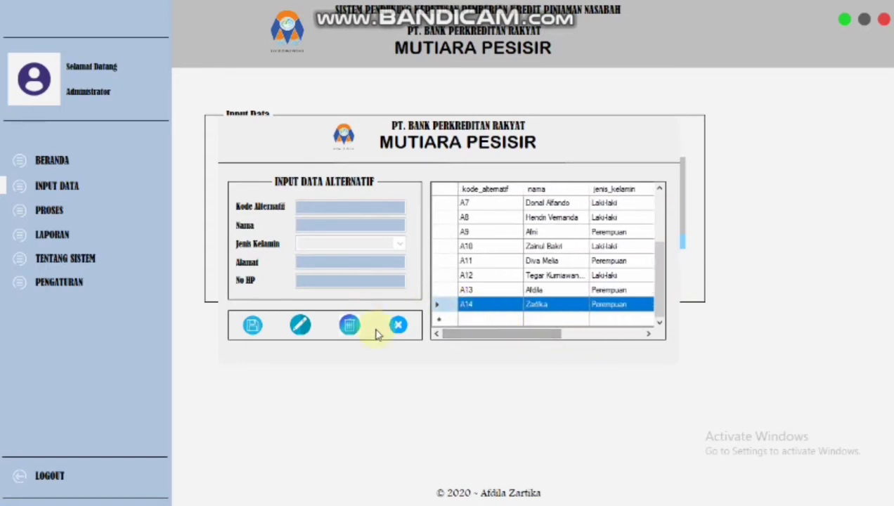
left_click(350, 325)
left_click(318, 208)
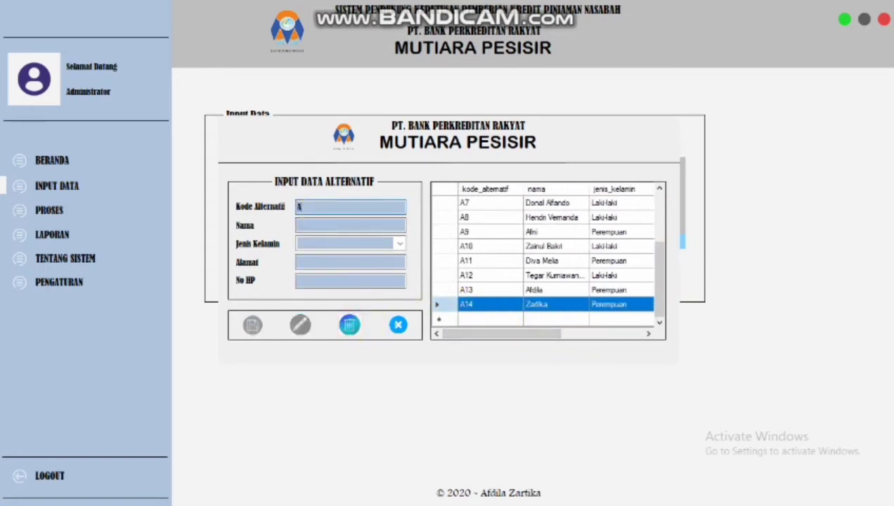
key("Return")
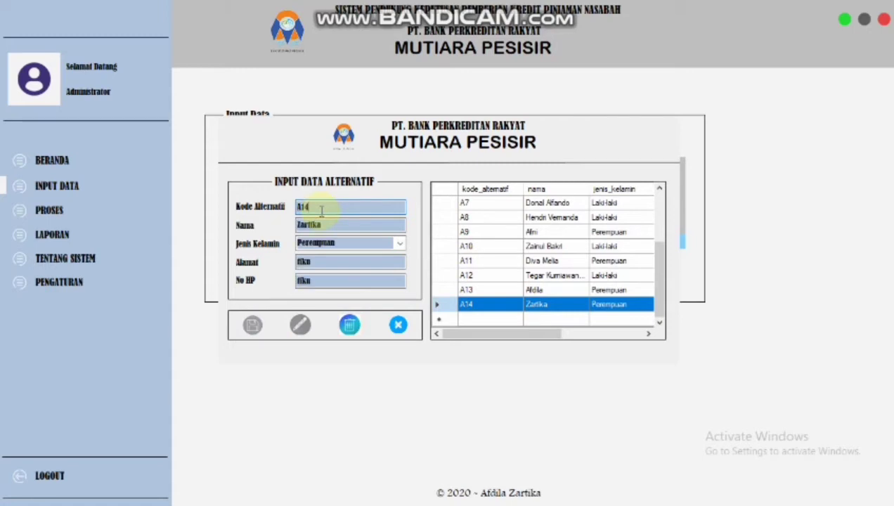
left_click(349, 325)
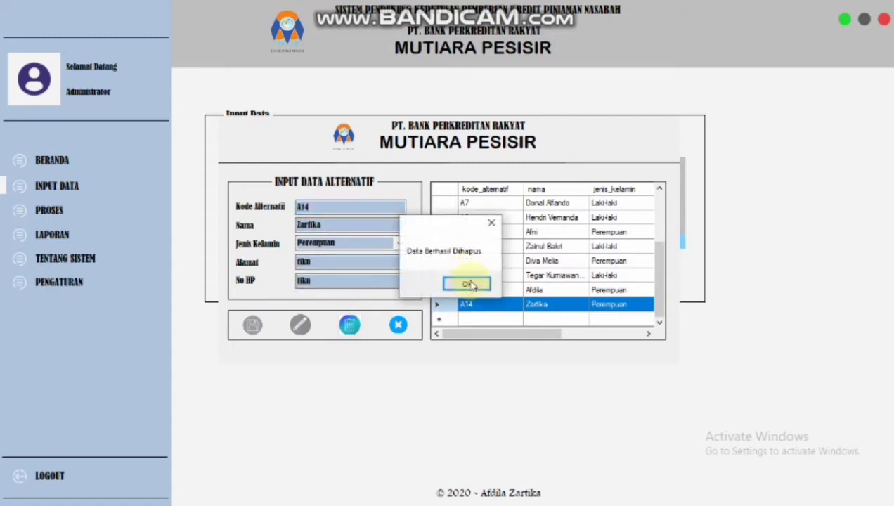
left_click(470, 282)
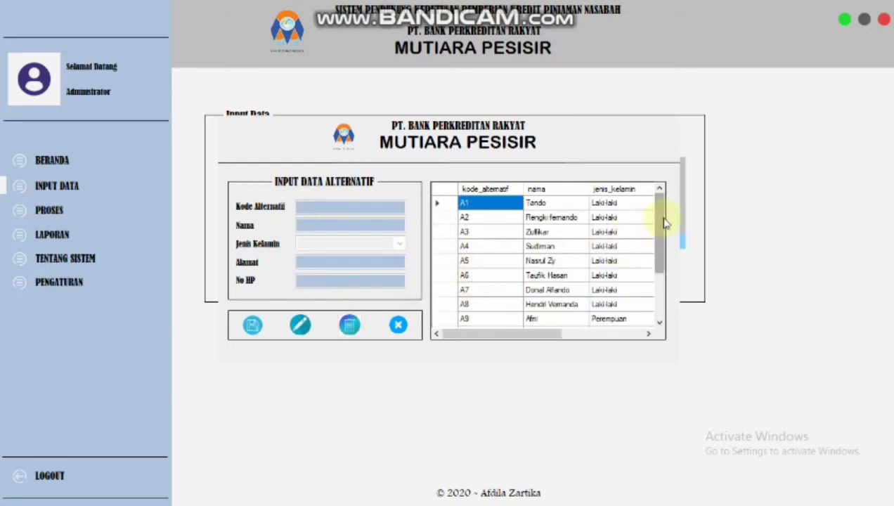
Step: Close the alternative form after viewing the end of its table and open the Penilaian input form
left_click_drag(664, 222, 664, 309)
left_click(450, 303)
left_click_drag(471, 339, 454, 324)
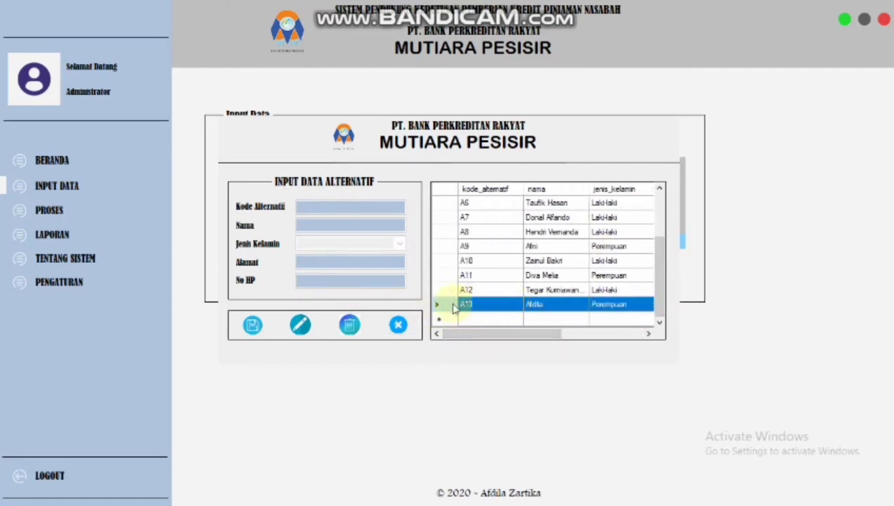
left_click(397, 324)
left_click(644, 180)
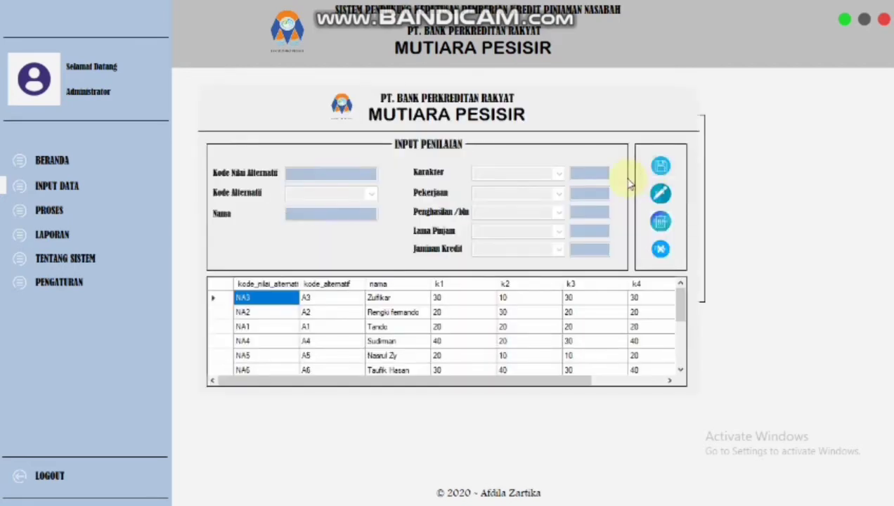
Step: Start a new assessment with Kode Nilai Alternatif NA13 and assign it to alternative A13
left_click(660, 165)
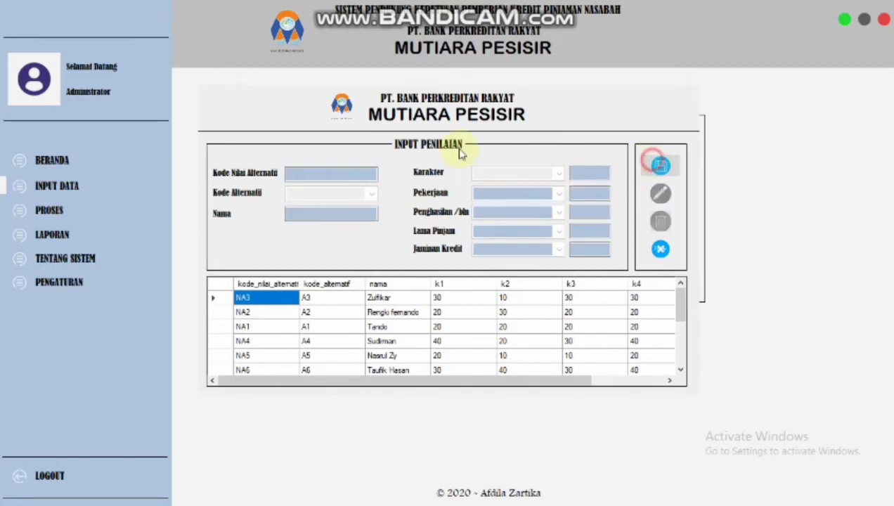
left_click(358, 176)
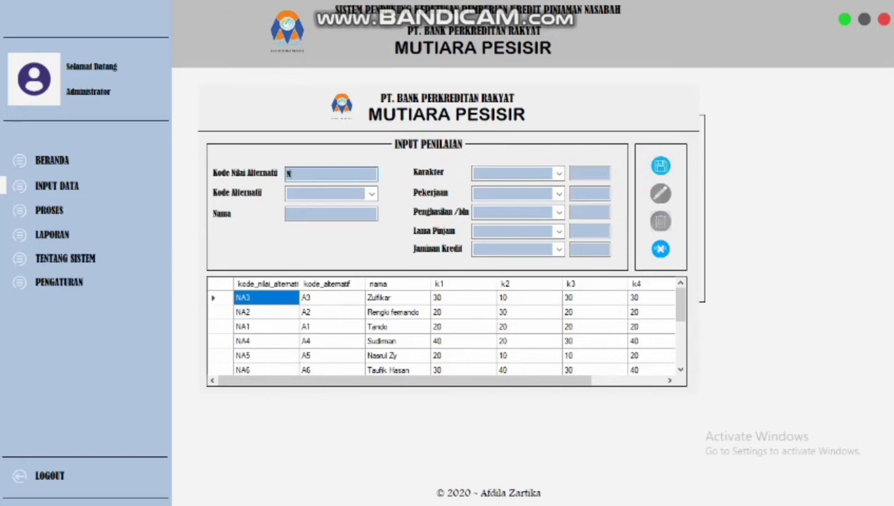
left_click_drag(677, 295, 657, 342)
type("NA13")
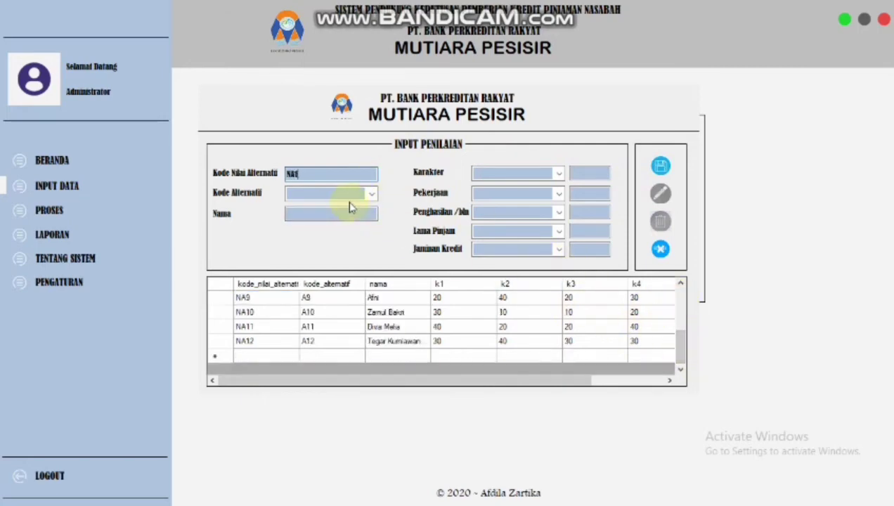
left_click(373, 194)
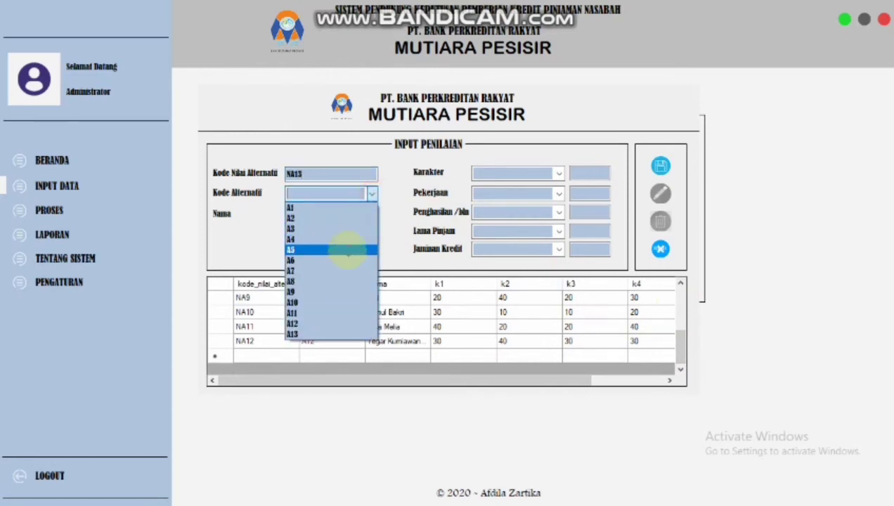
left_click(292, 335)
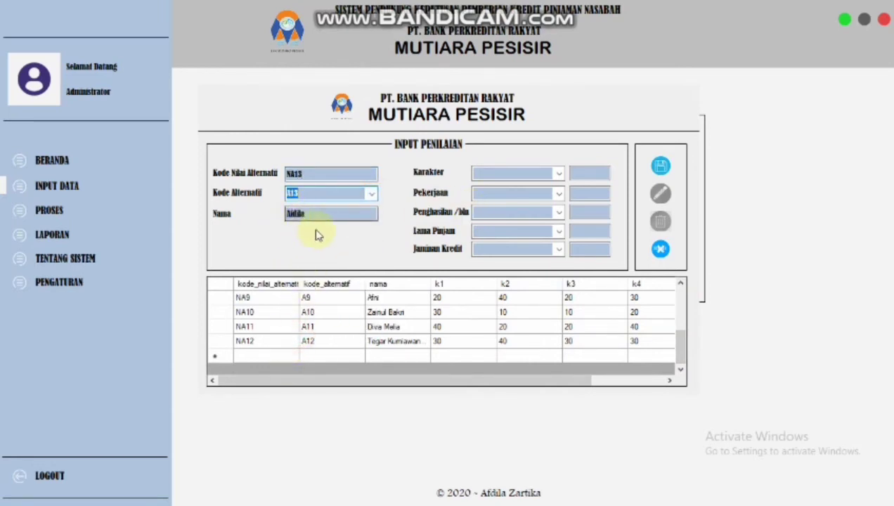
Step: Set Karakter to Baik, Pekerjaan to Wirausaha and Penghasilan /bln to 2.000.000 - 5.000.000 for assessment NA13
left_click(557, 173)
left_click(492, 303)
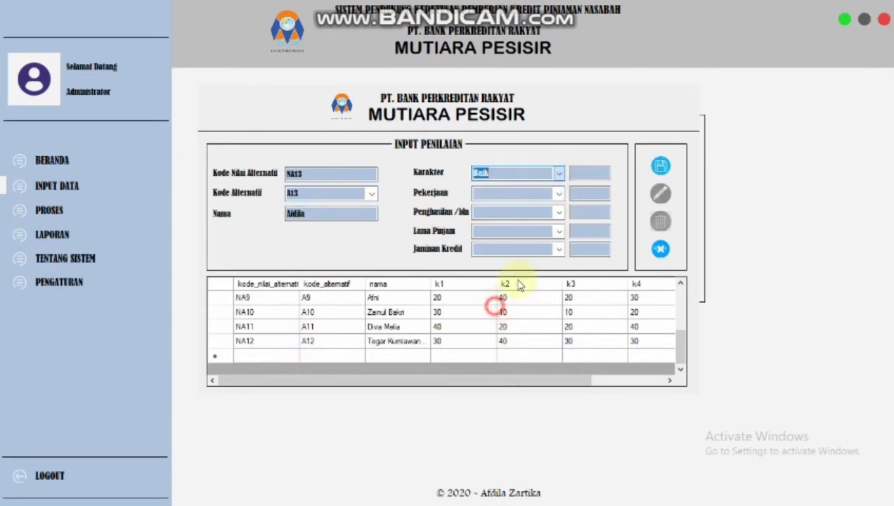
left_click(557, 194)
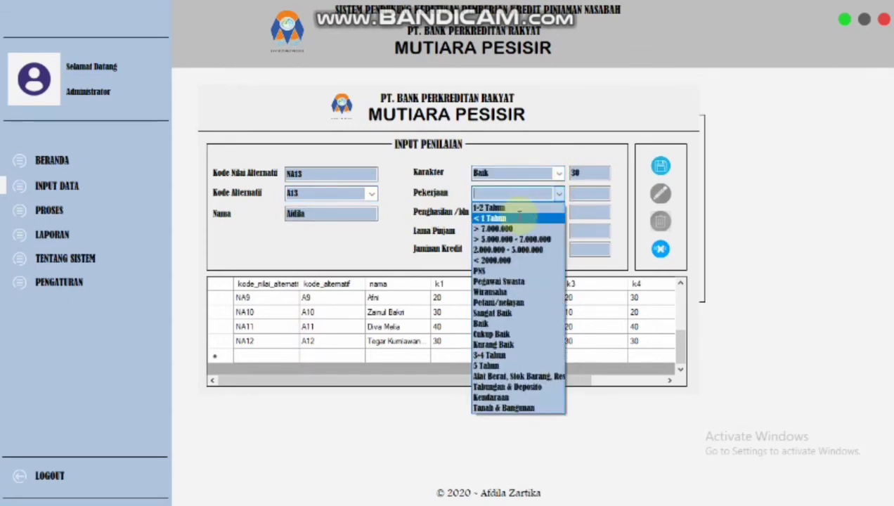
left_click(501, 292)
left_click(559, 213)
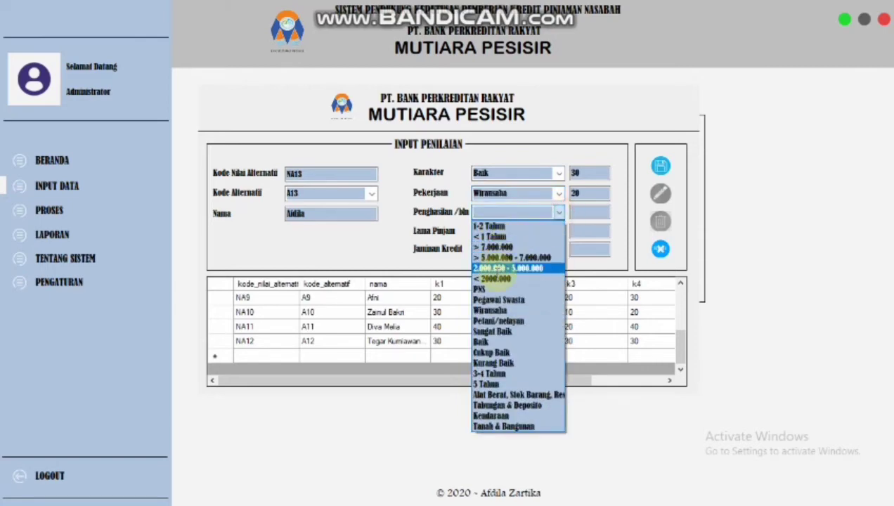
left_click(500, 269)
Step: Set Lama Pinjam to 3-4 Tahun and Jaminan Kredit to Kendaraan, and save assessment NA13
left_click(559, 232)
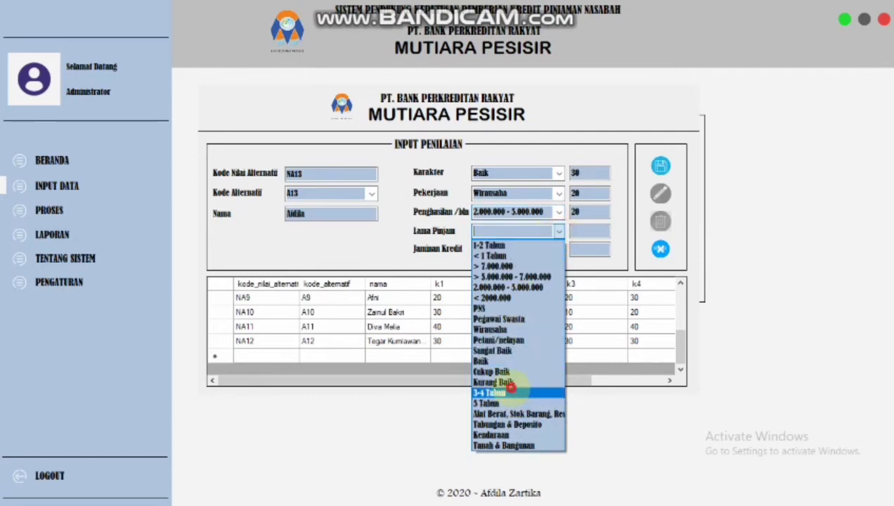
left_click(506, 391)
left_click(560, 250)
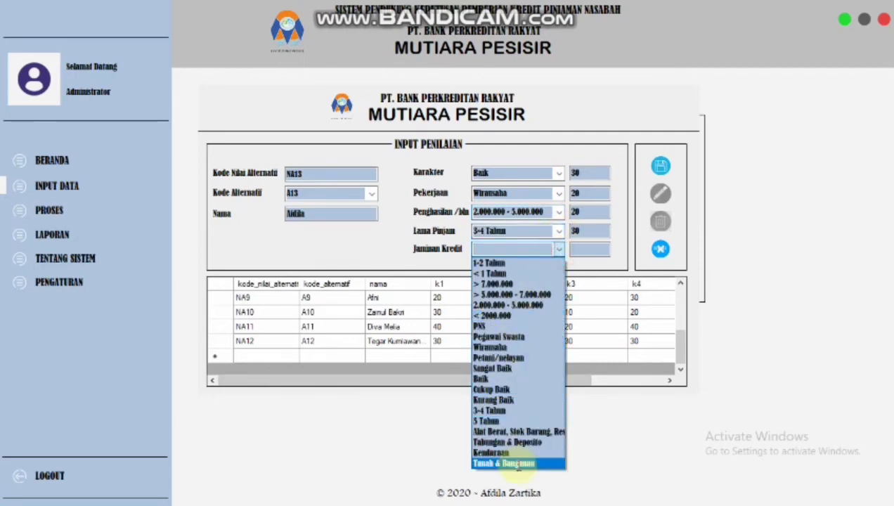
left_click(507, 453)
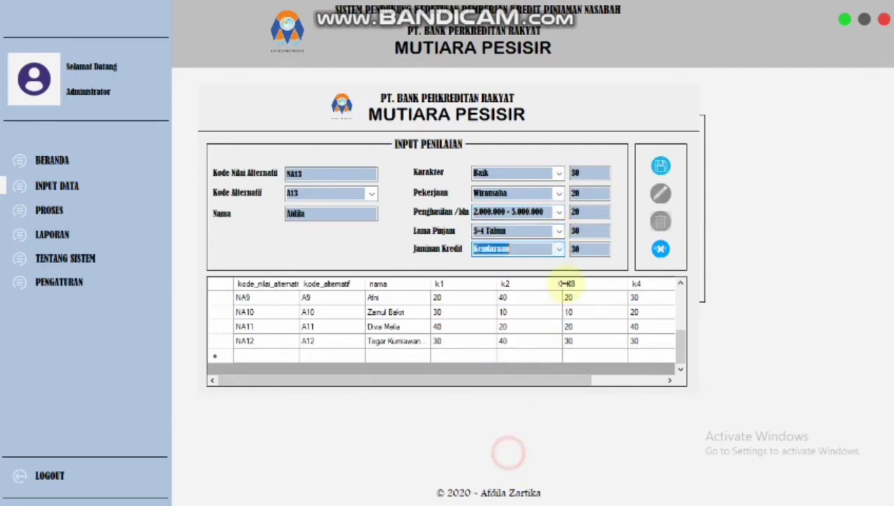
left_click(662, 165)
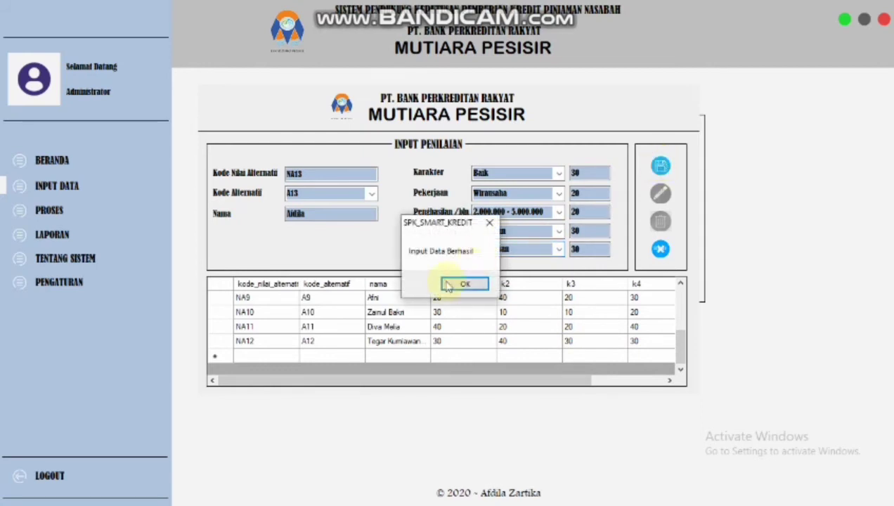
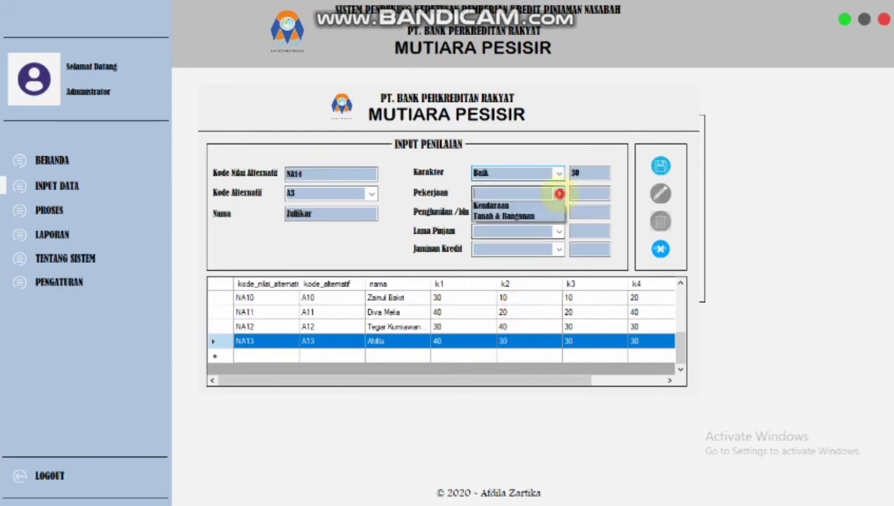
Step: Set Pekerjaan to Pegawai Swasta, Penghasilan /bln to > 7.000.000 and Lama Pinjam to 1-2 Tahun for assessment NA14
left_click(527, 281)
left_click(558, 211)
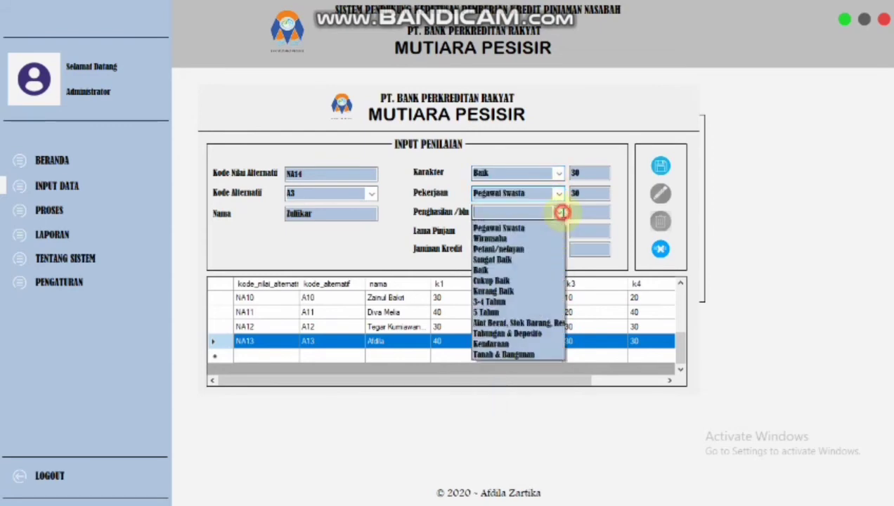
left_click(555, 242)
left_click(560, 232)
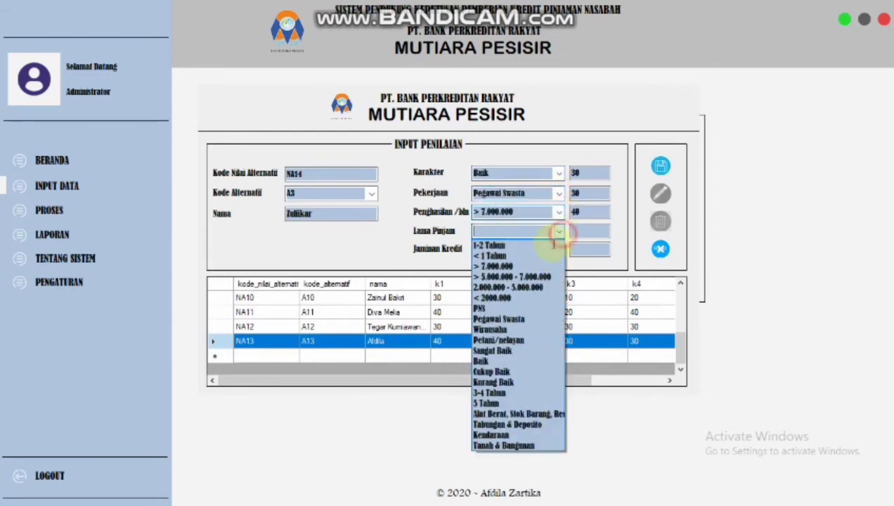
left_click(518, 246)
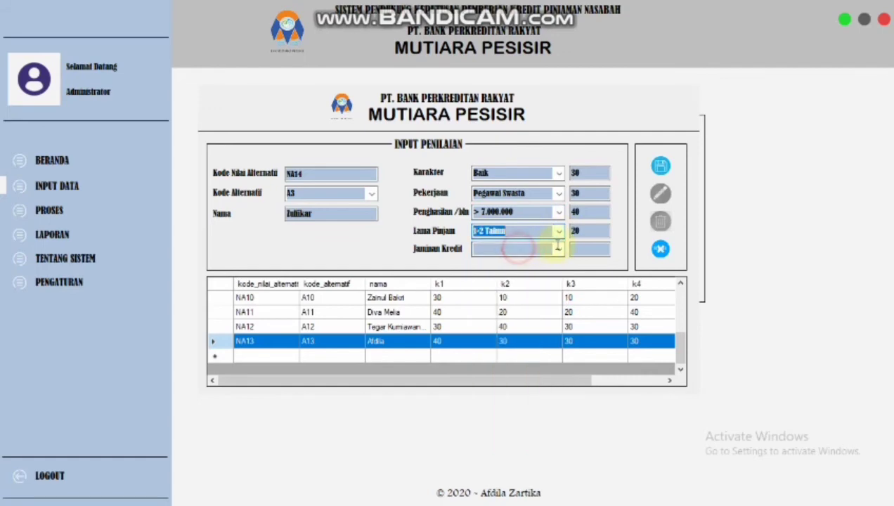
Step: Set Jaminan Kredit to Kendaraan and save assessment NA14
left_click(560, 249)
left_click(508, 442)
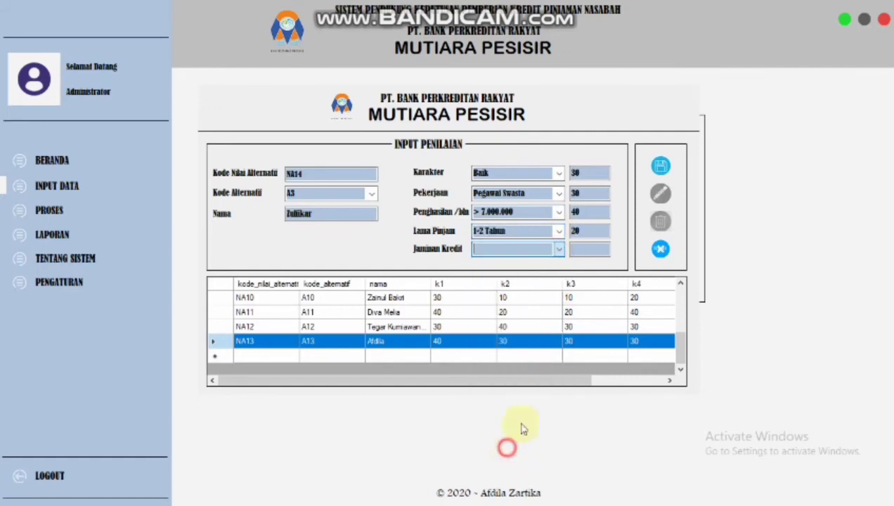
left_click(662, 167)
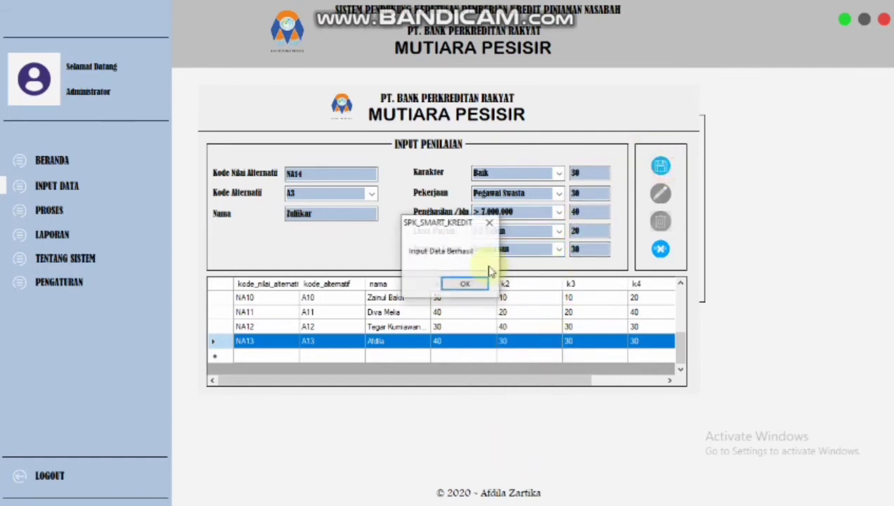
left_click(452, 283)
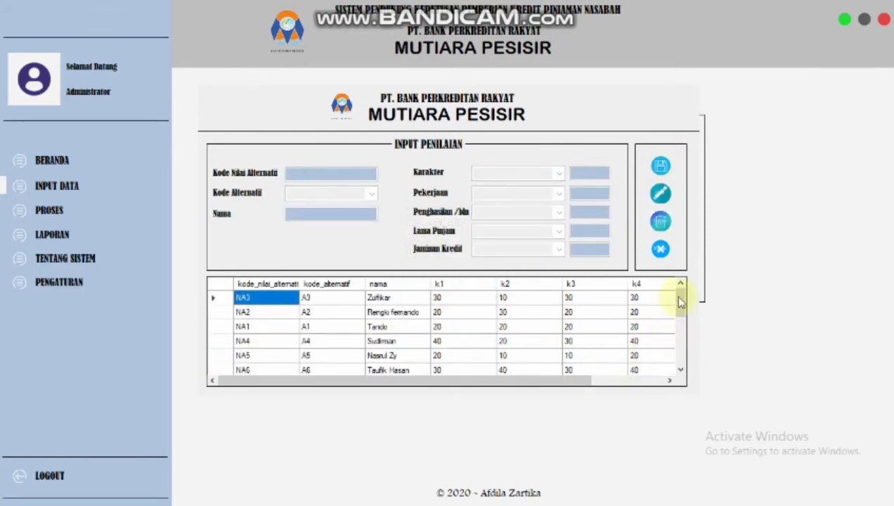
Step: Load assessment NA14 by its Kode Nilai Alternatif and delete it
scroll(679, 309, "down", 5)
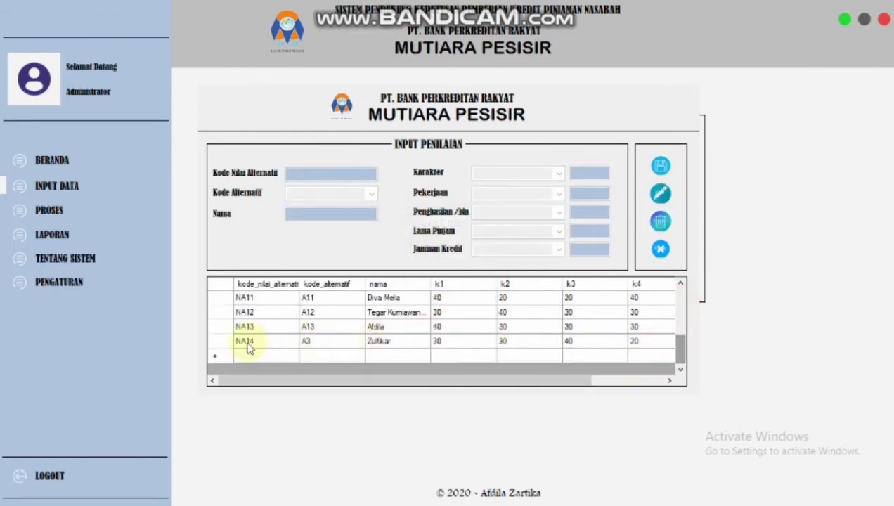
left_click(219, 342)
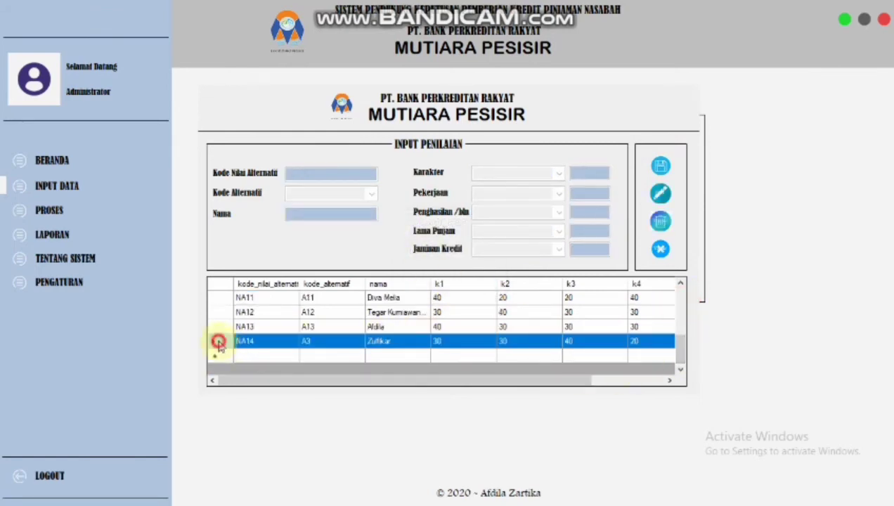
left_click(660, 222)
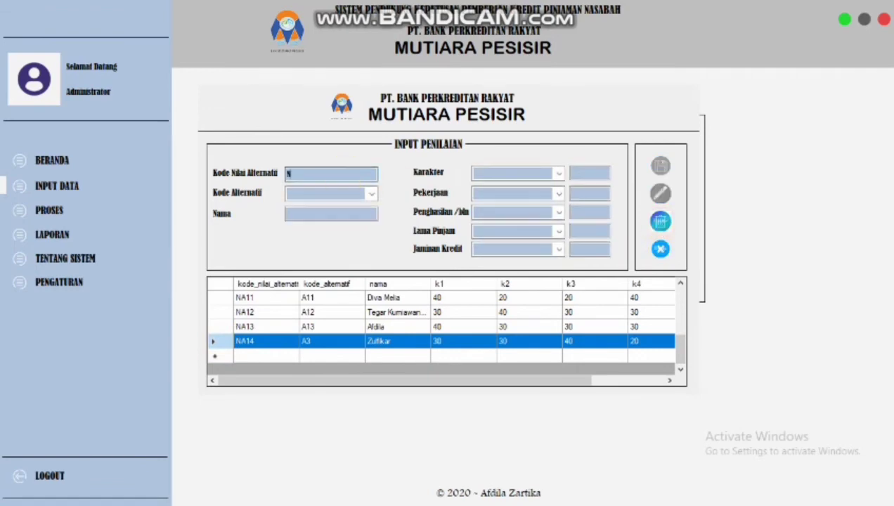
key("Return")
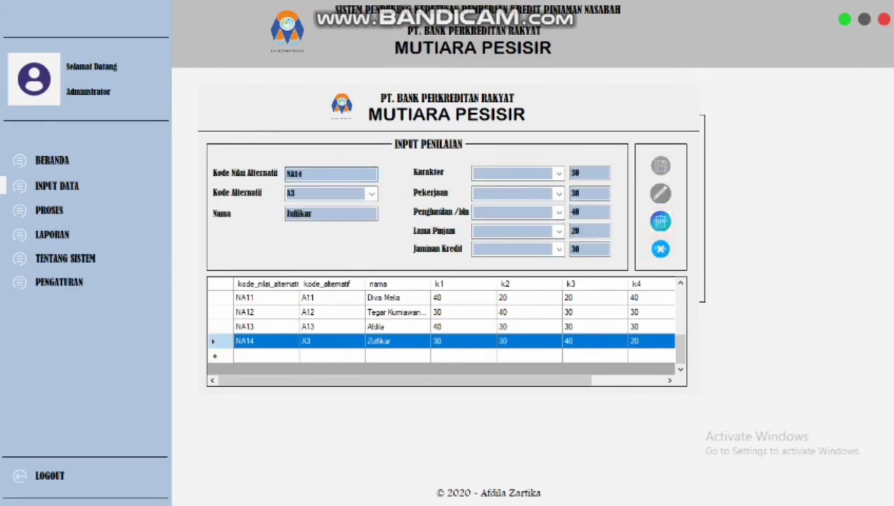
left_click(659, 222)
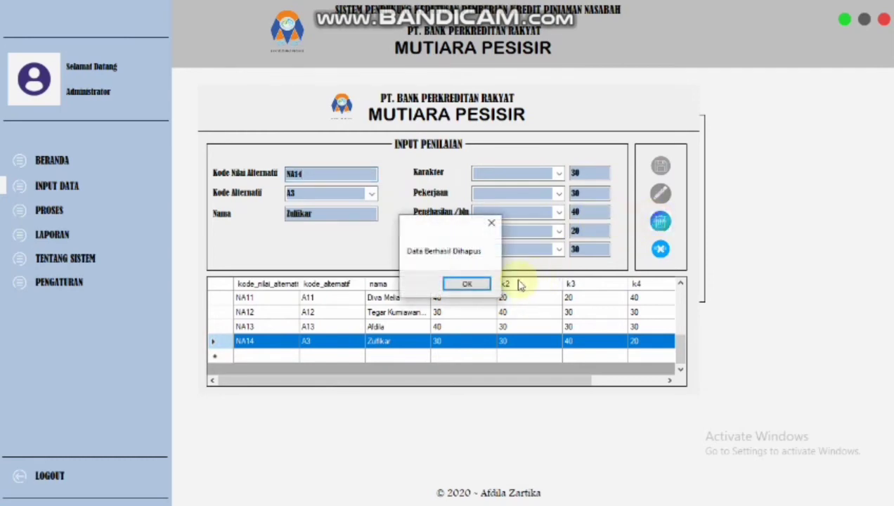
left_click(478, 286)
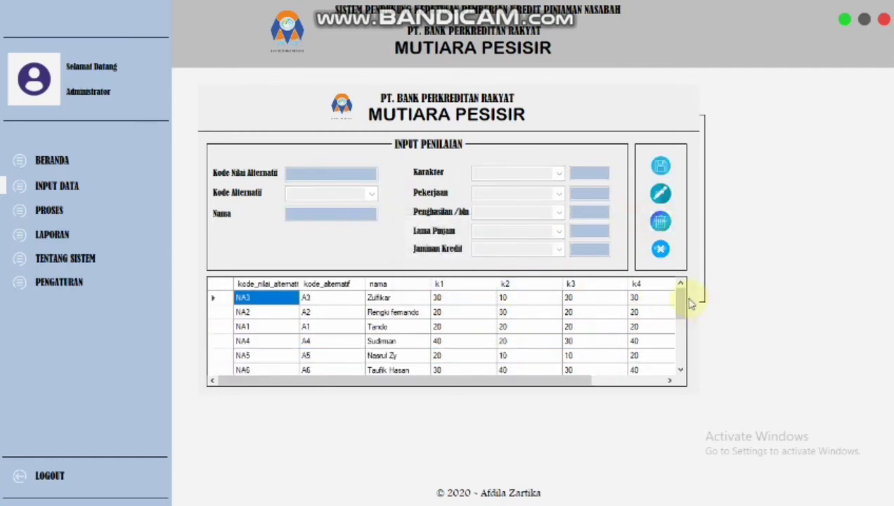
Step: Close the Penilaian form after viewing the end of its table and open the Proses SMART form
left_click_drag(680, 295, 683, 360)
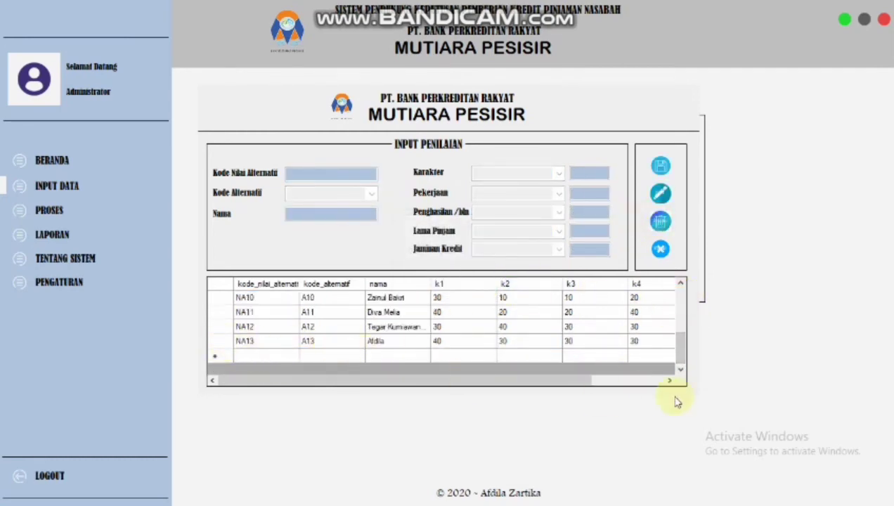
left_click(661, 249)
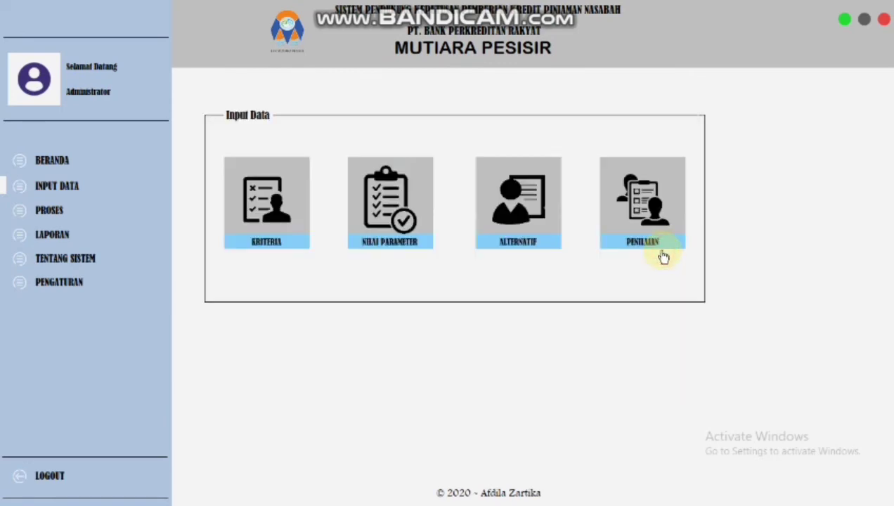
left_click(51, 211)
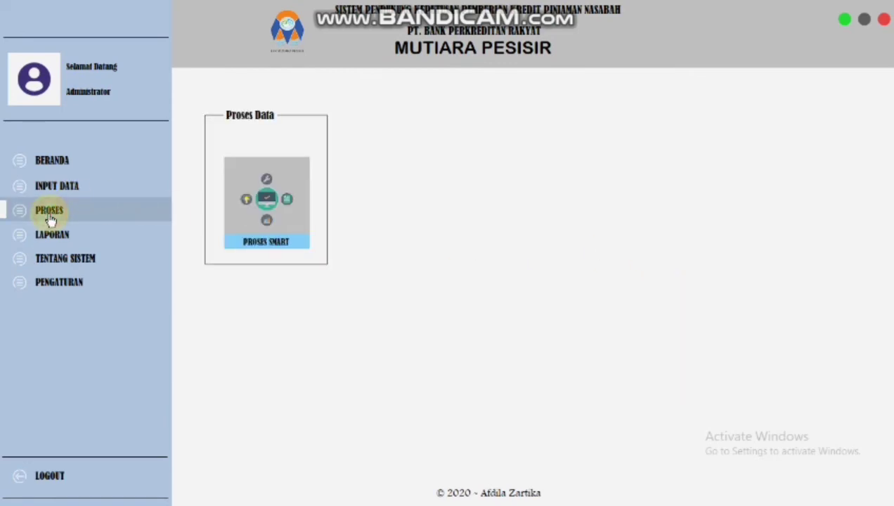
left_click(265, 198)
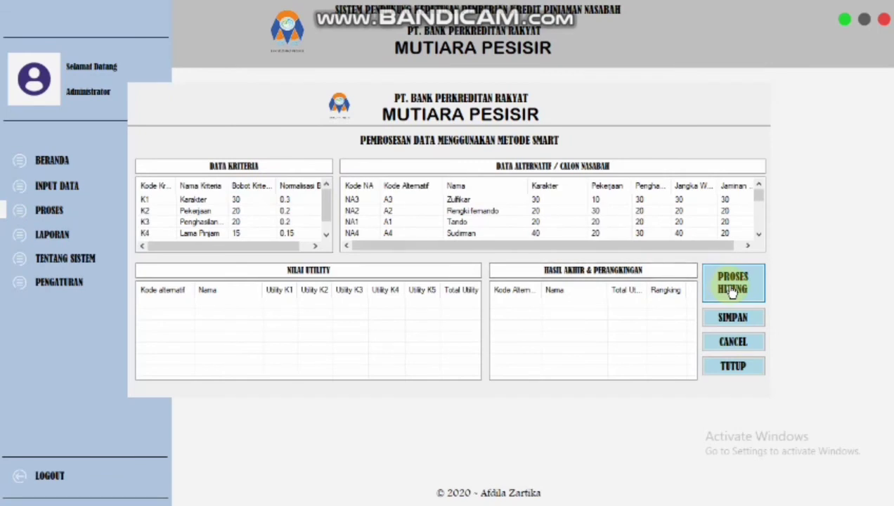
Step: Review the criteria and alternative data through assessment NA13 and run the SMART calculation
left_click_drag(614, 246, 582, 255)
left_click_drag(326, 205, 325, 213)
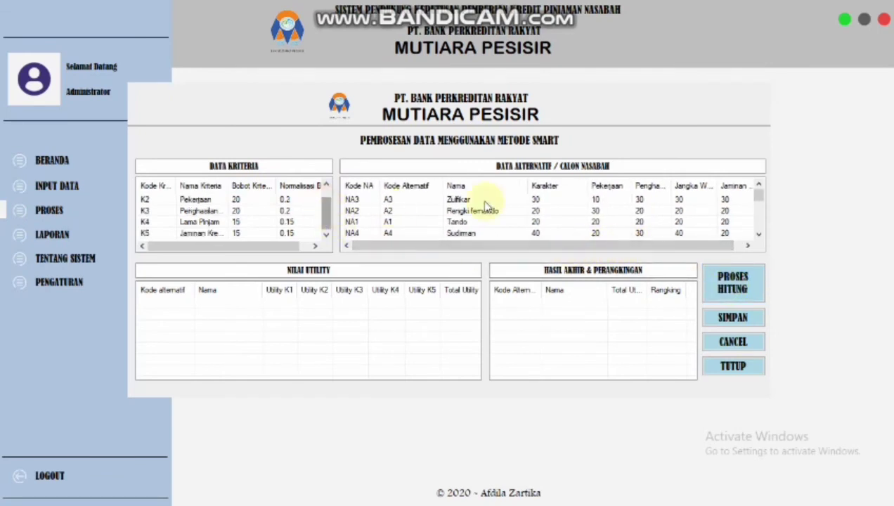
left_click_drag(760, 201, 764, 231)
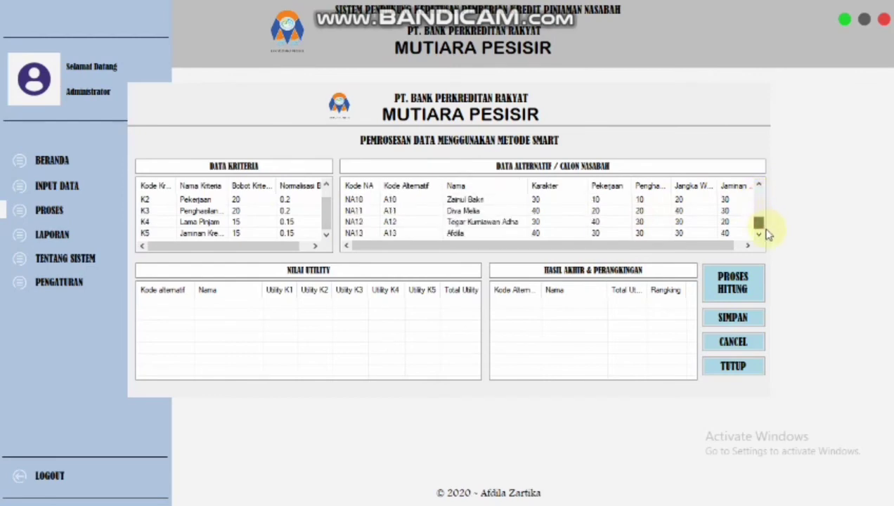
left_click(355, 233)
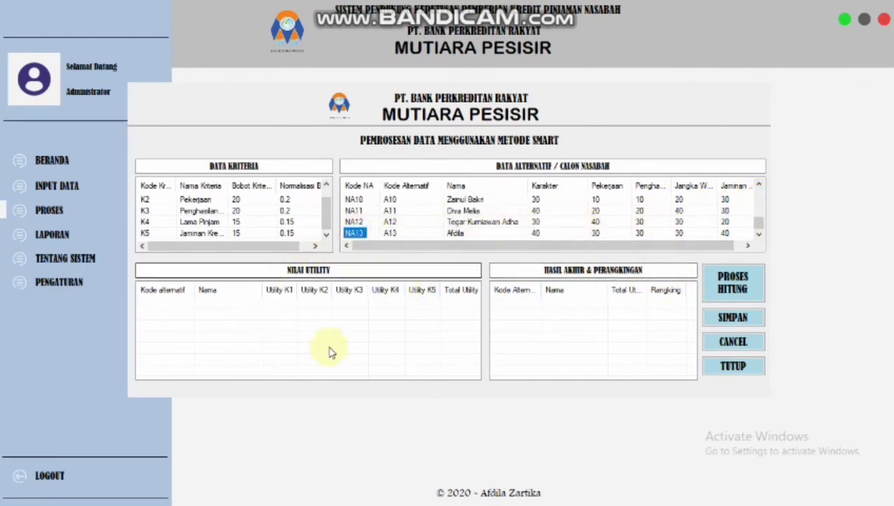
left_click(746, 287)
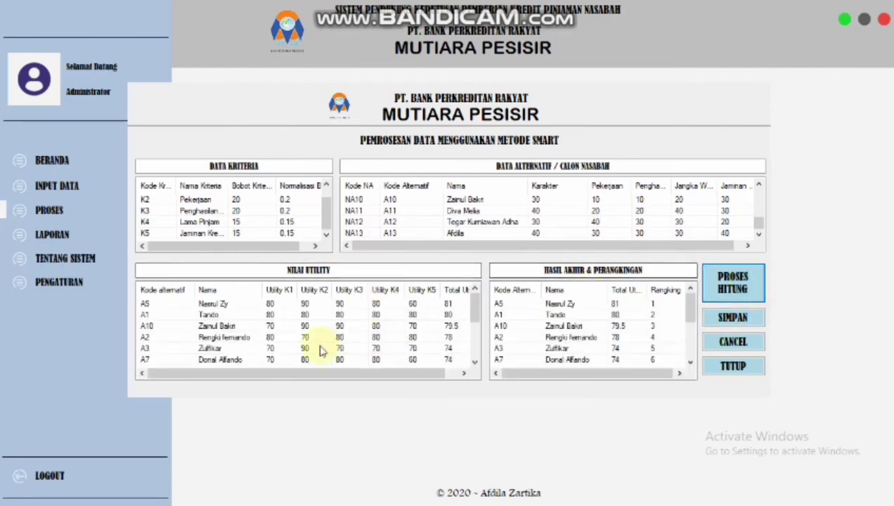
Step: Examine the calculated utility values and the final ranking down to alternative A13
scroll(366, 328, "down", 1)
scroll(367, 329, "down", 2)
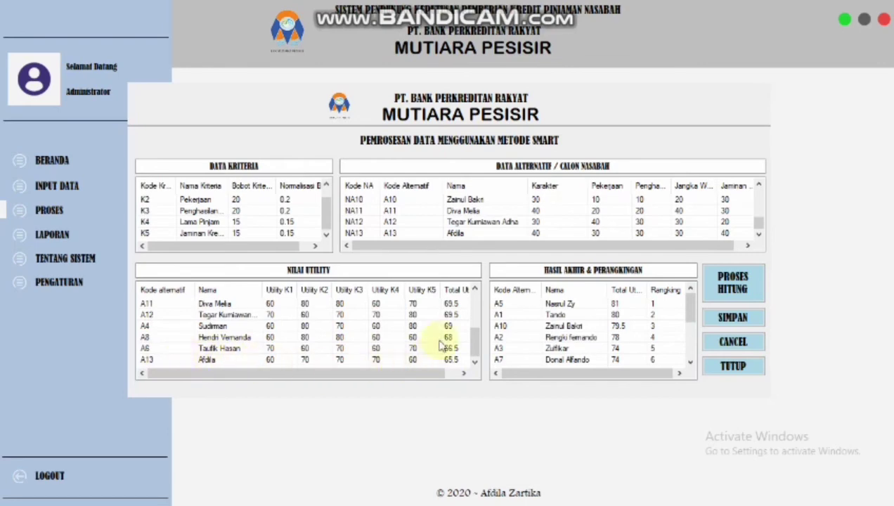
left_click_drag(413, 375, 450, 375)
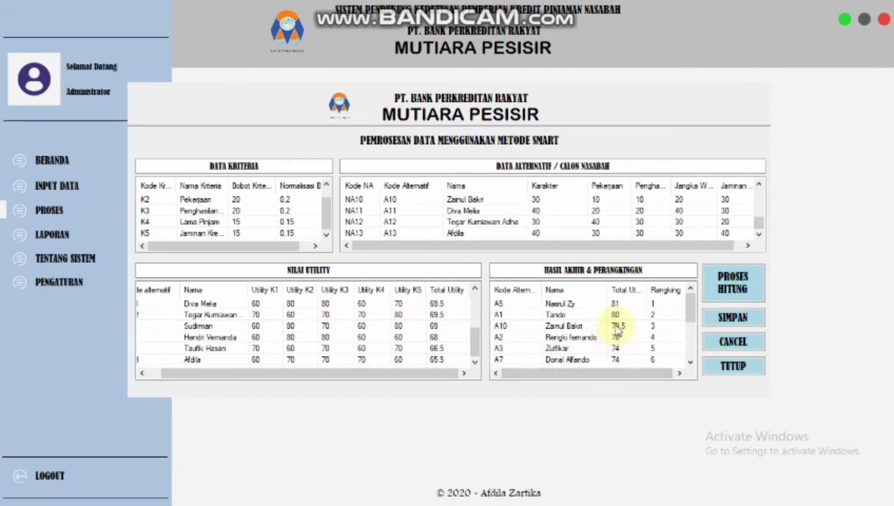
scroll(617, 331, "down", 2)
scroll(616, 331, "down", 1)
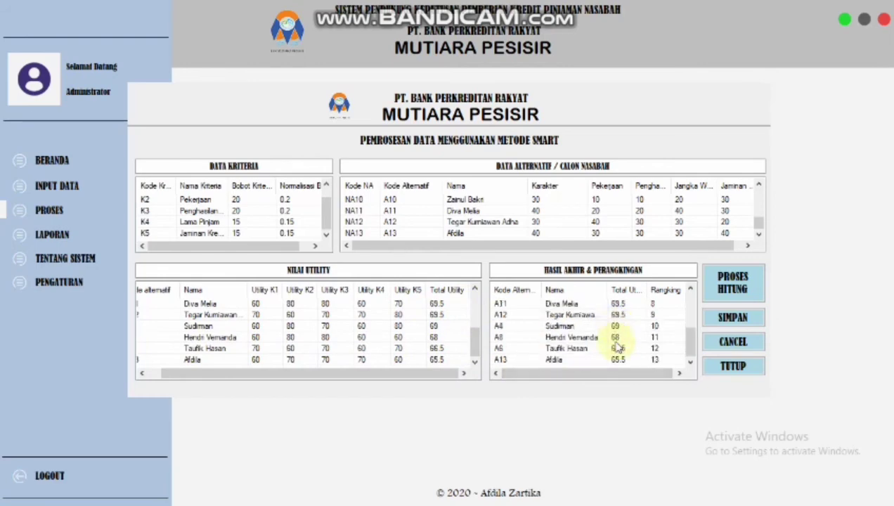
left_click(653, 360)
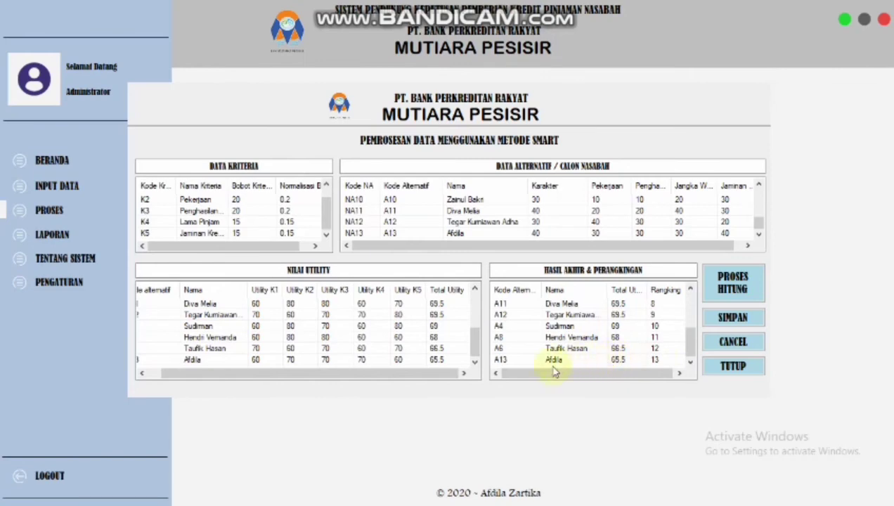
left_click(500, 359)
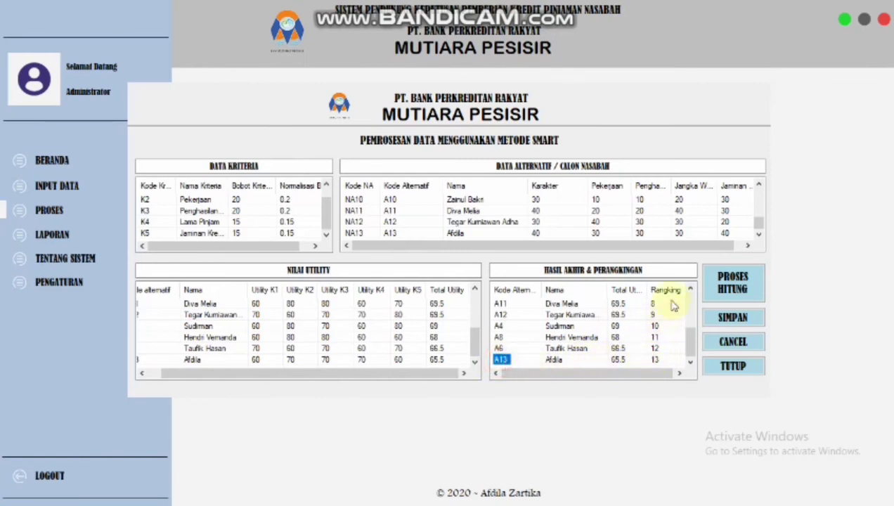
Step: Save the SMART ranking results and close the processing form
left_click(743, 322)
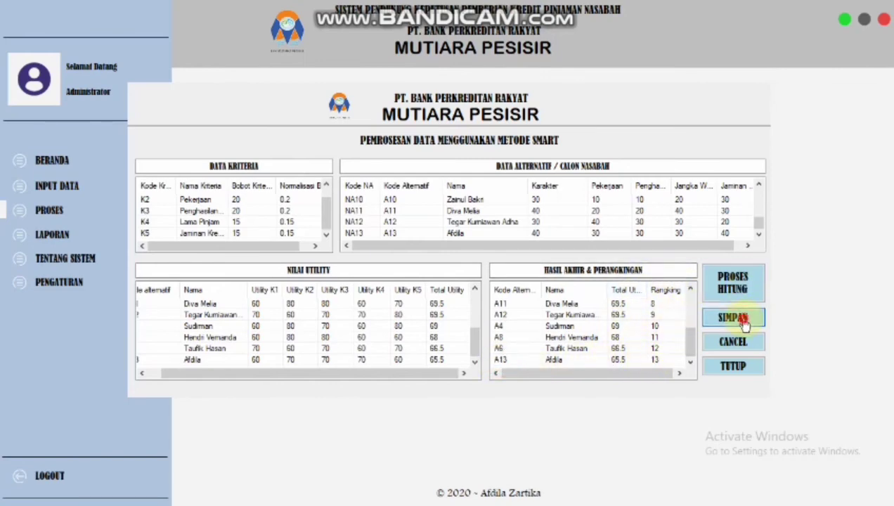
left_click(734, 370)
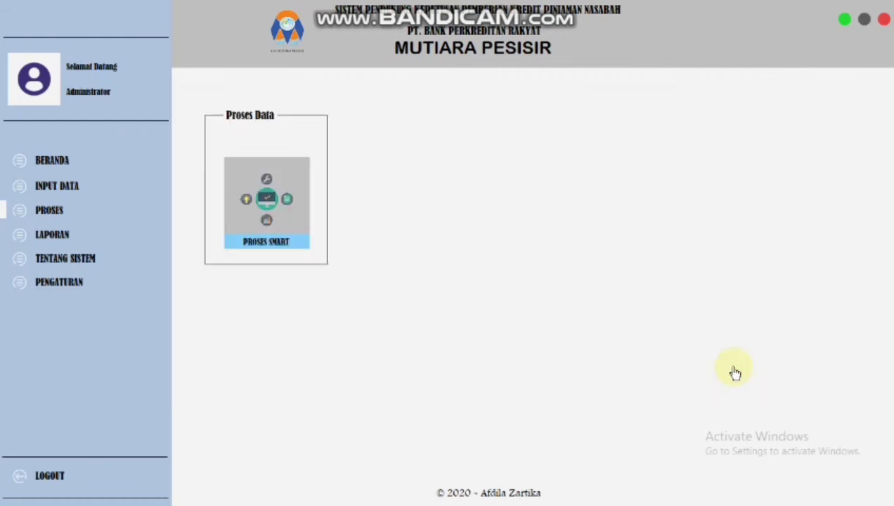
Step: Open the alternative data report and refresh it to check its last entries, including alternative A13
left_click(56, 236)
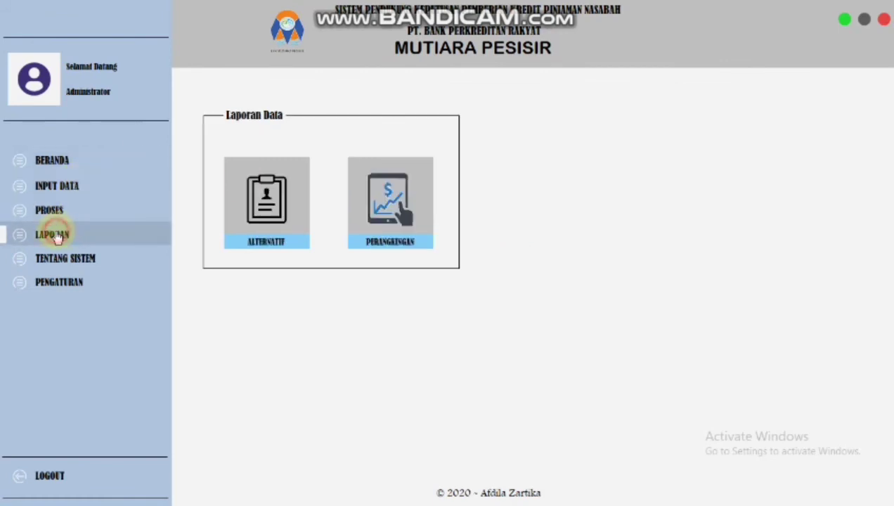
left_click(272, 180)
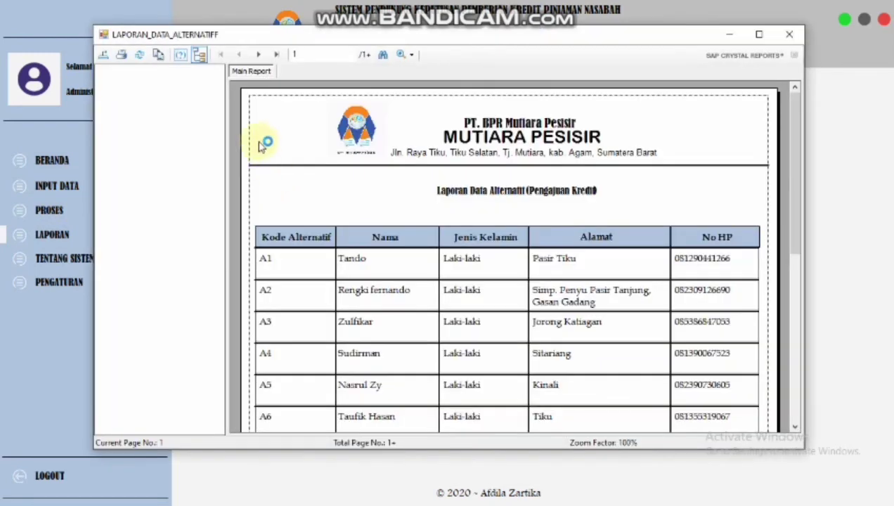
left_click(465, 195)
scroll(484, 244, "down", 5)
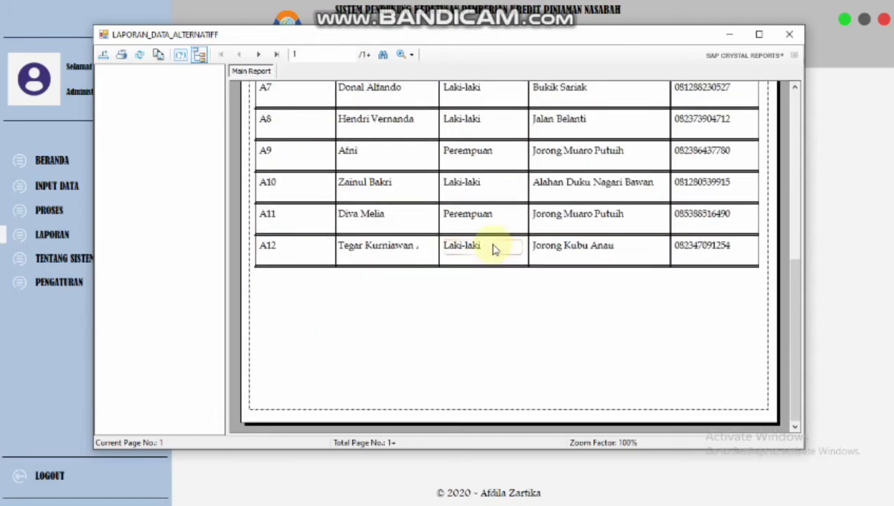
left_click(139, 54)
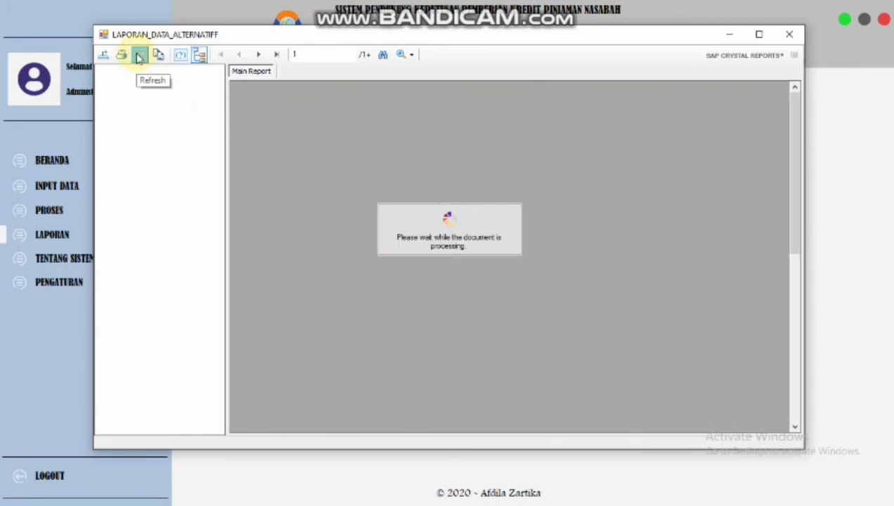
scroll(471, 245, "down", 5)
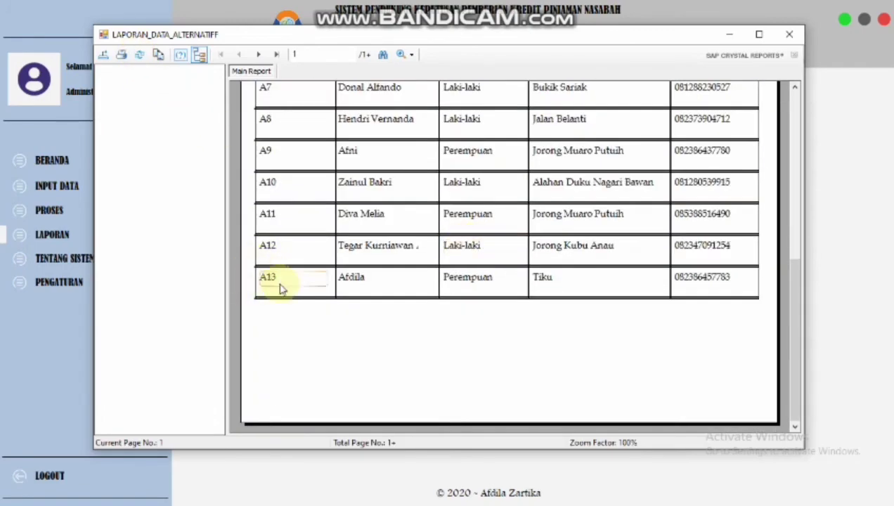
Step: View the print options for the alternative data report, cancel printing, and close the report
scroll(354, 234, "up", 5)
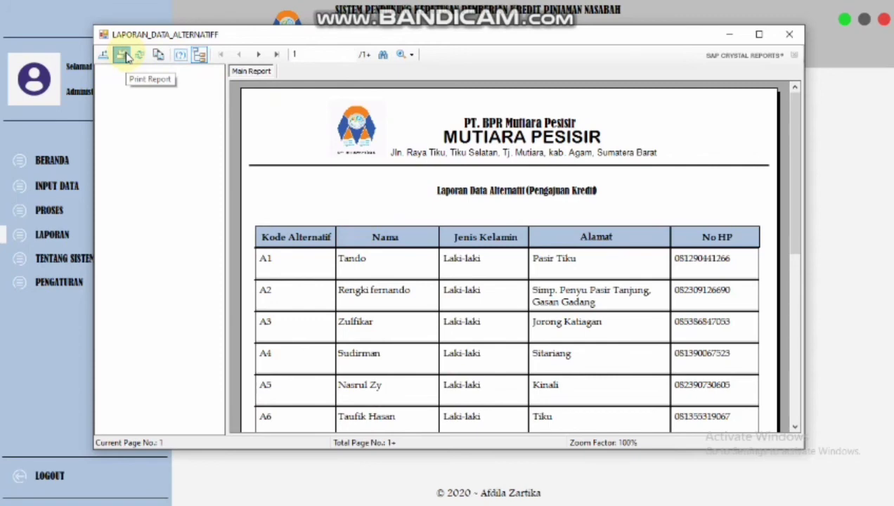
left_click(124, 56)
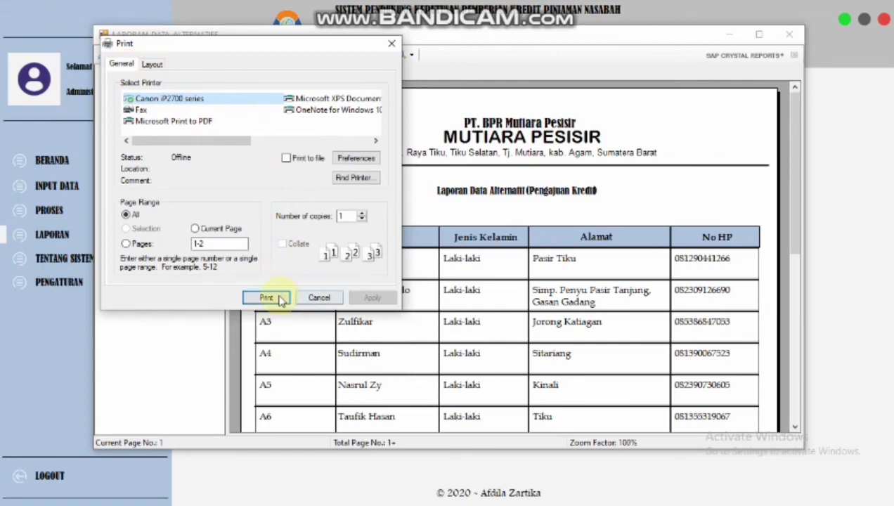
left_click(312, 309)
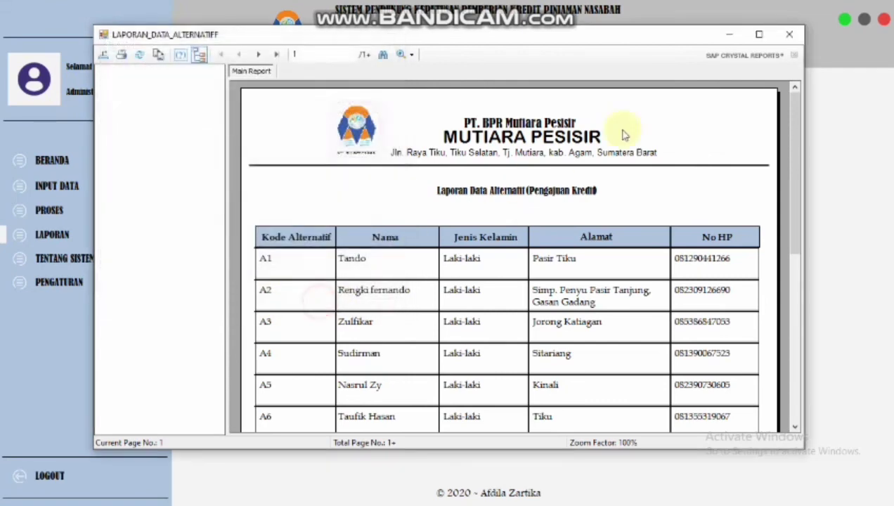
left_click(788, 33)
Step: Open the ranking report and refresh it to check its entries down to alternative A13
left_click(374, 204)
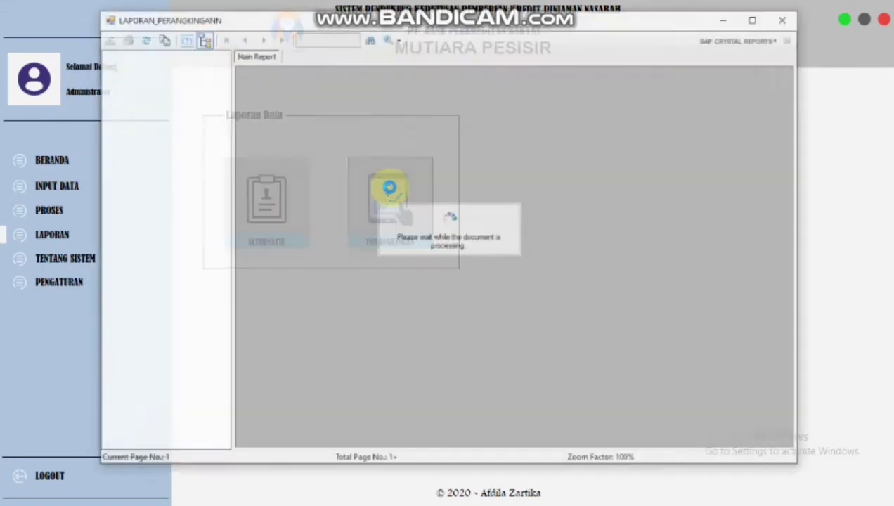
scroll(517, 218, "down", 3)
scroll(520, 224, "down", 2)
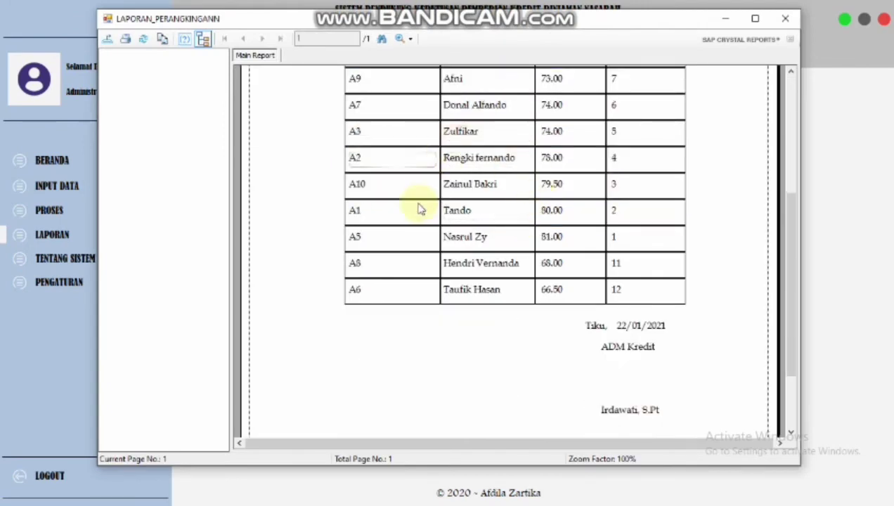
scroll(529, 262, "up", 2)
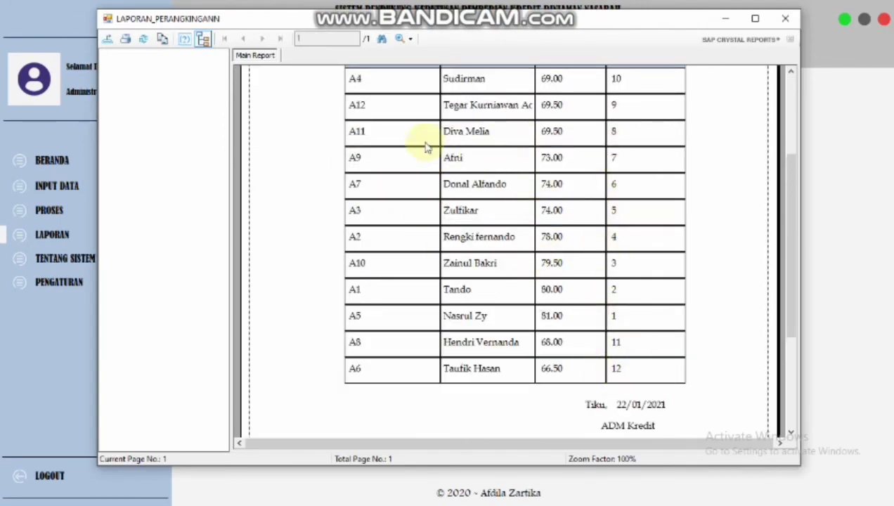
scroll(271, 131, "up", 3)
left_click(143, 35)
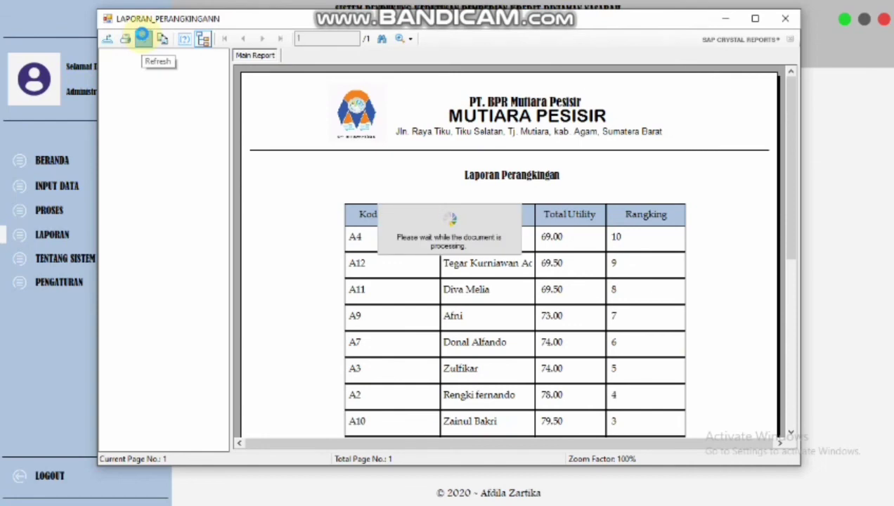
scroll(528, 219, "down", 4)
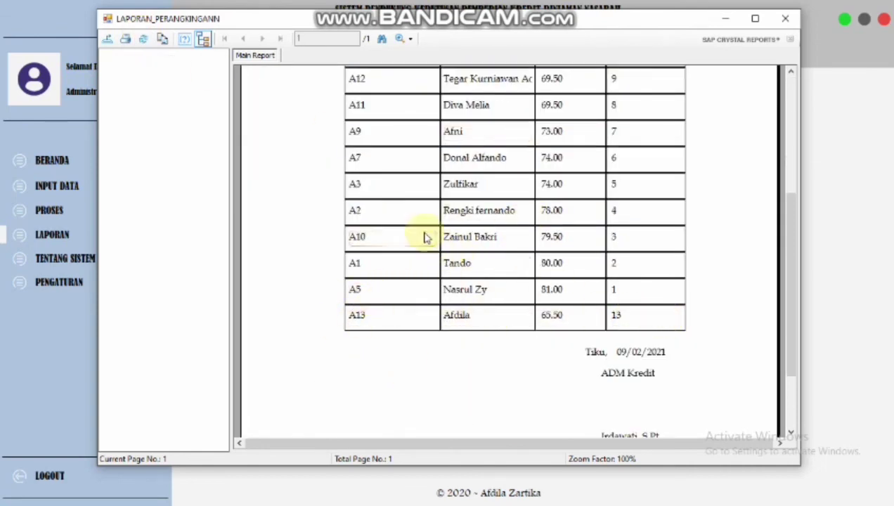
Step: View the print options for the ranking report, cancel printing, and close the report
left_click(125, 40)
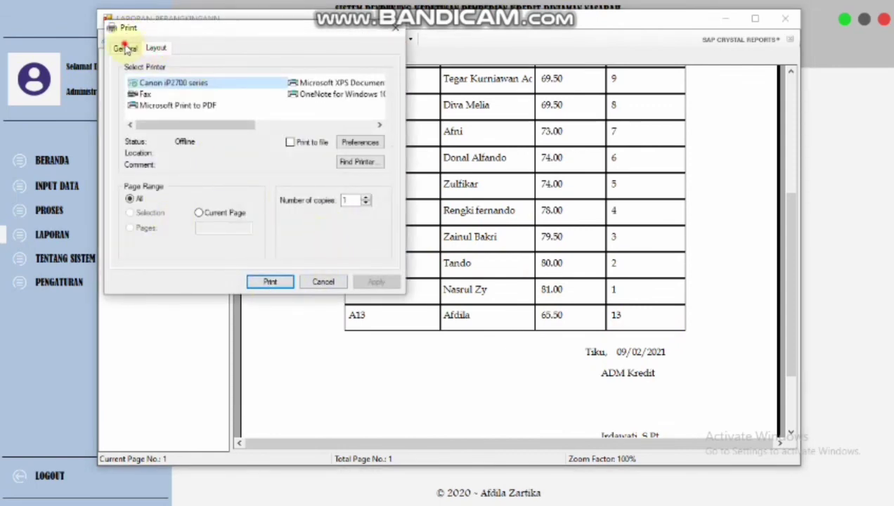
left_click(322, 282)
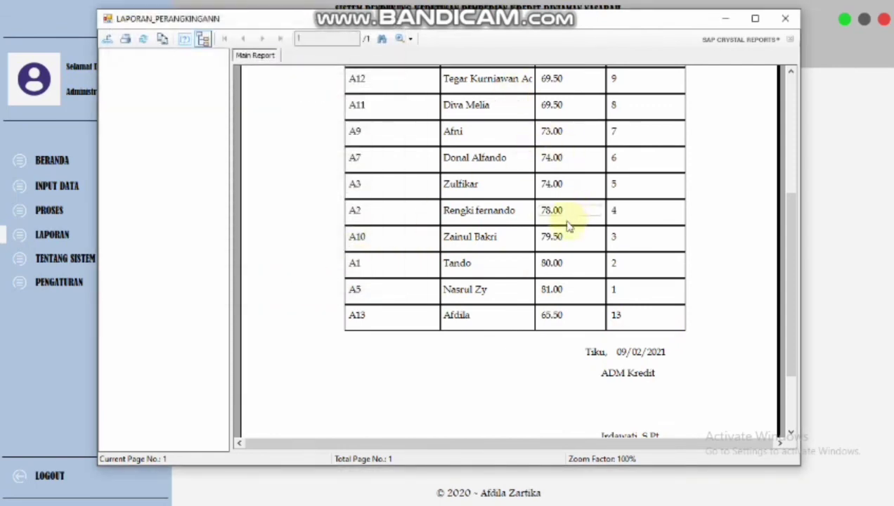
scroll(568, 222, "up", 3)
left_click(782, 21)
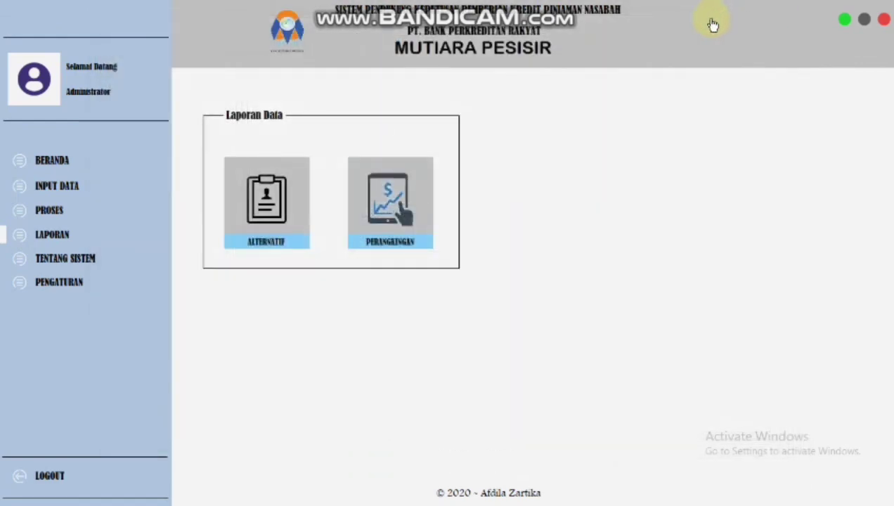
Step: View the system description page, and open the admin account form from the settings to inspect its account list
left_click(87, 256)
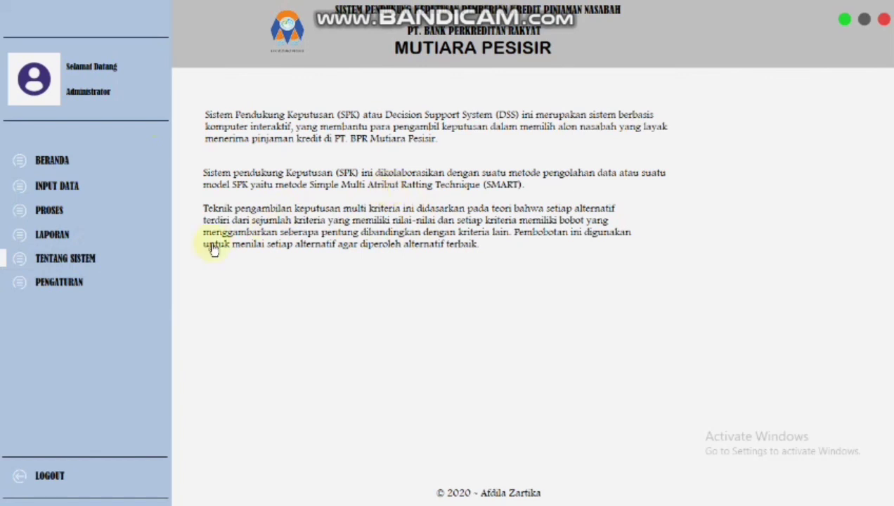
left_click(65, 287)
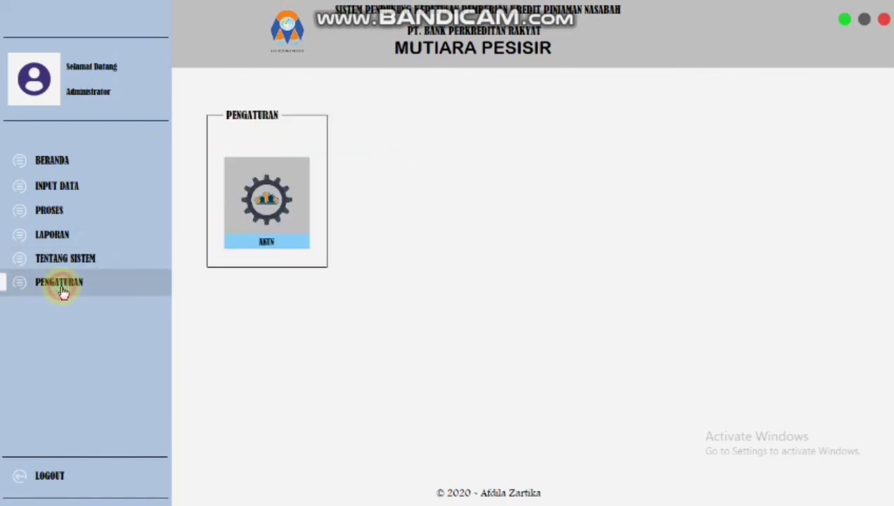
left_click(278, 198)
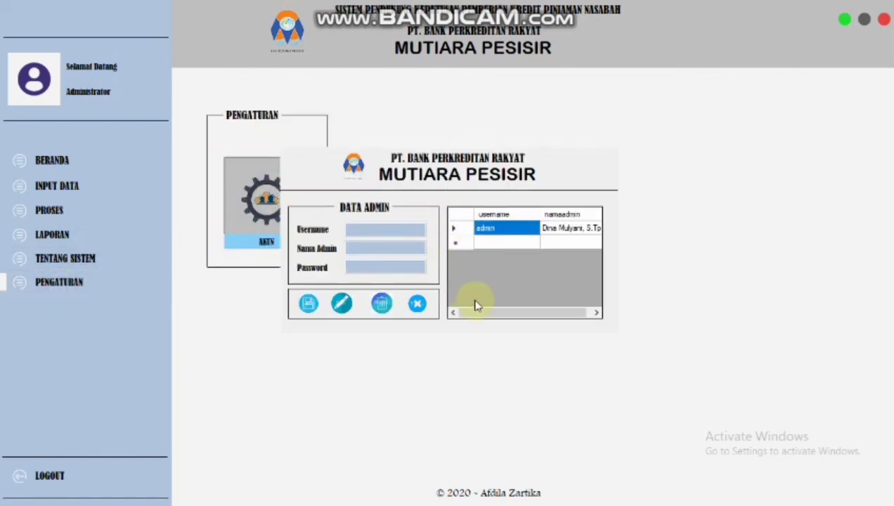
left_click_drag(488, 316, 520, 317)
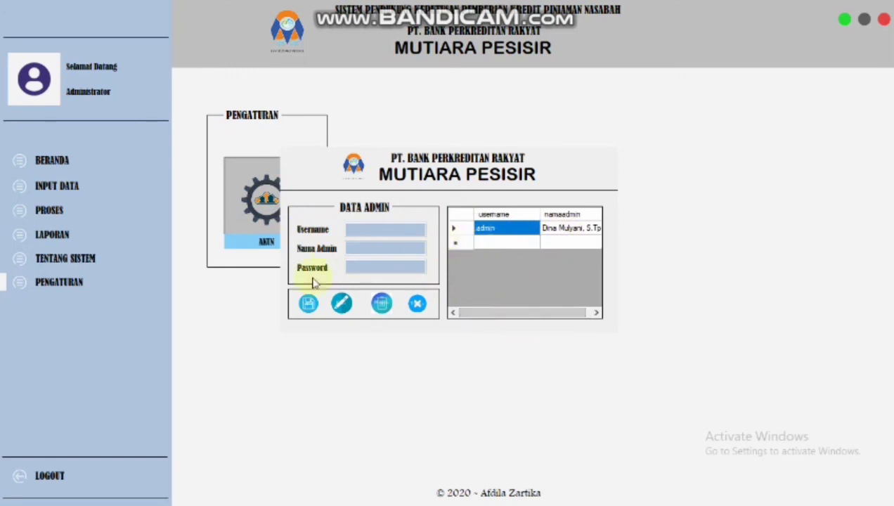
Step: Add an admin account with username admin2, the admin's name and a password, save it, and check the account list
left_click(309, 303)
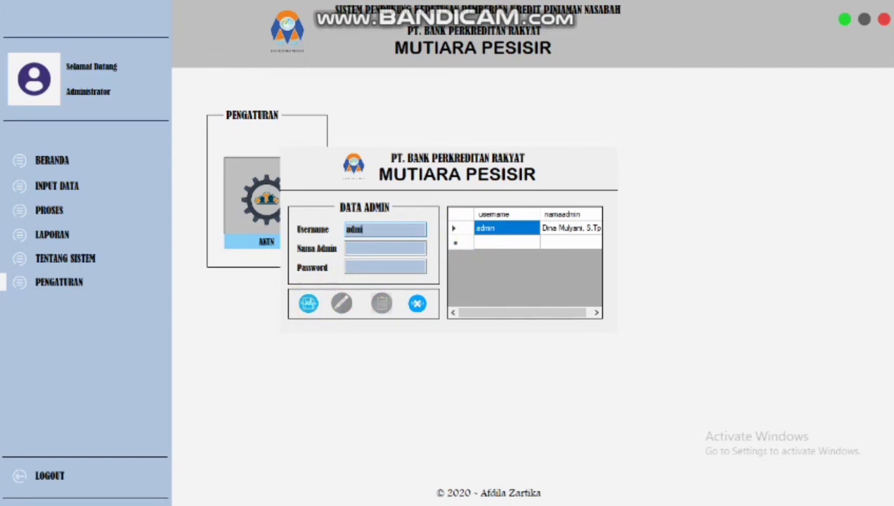
left_click(360, 244)
left_click(306, 303)
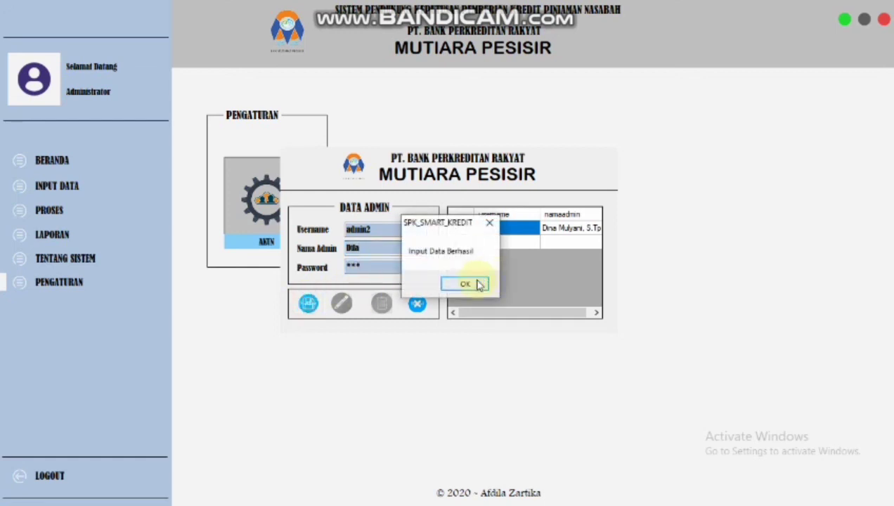
left_click(478, 282)
left_click_drag(506, 315, 561, 297)
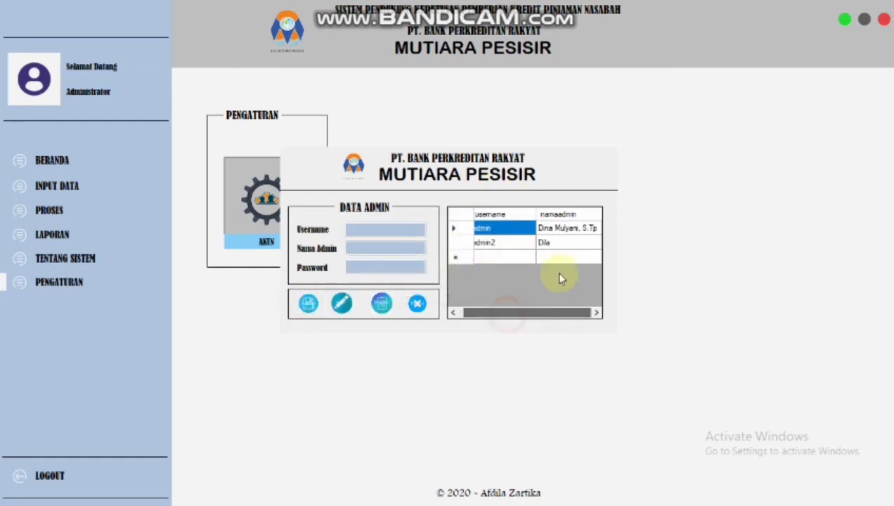
left_click_drag(501, 312, 487, 312)
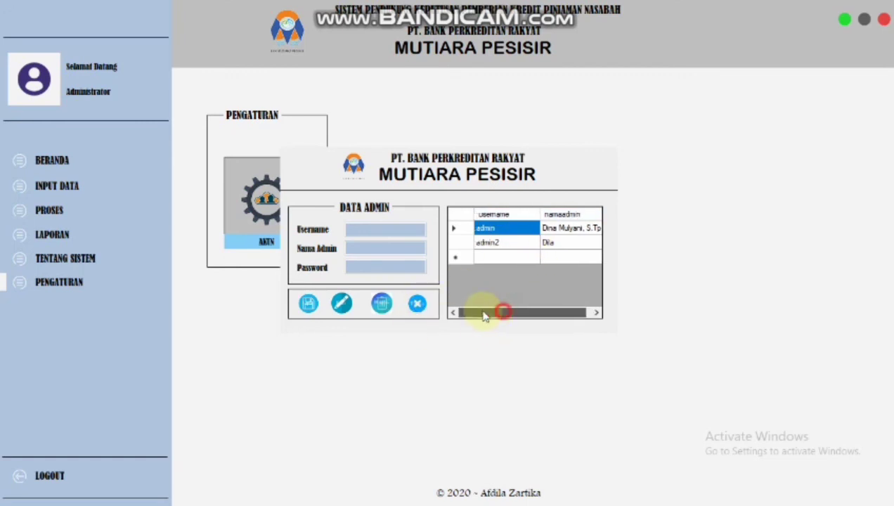
Step: Load the admin2 account for editing, replace its admin name, and save the change
left_click(342, 304)
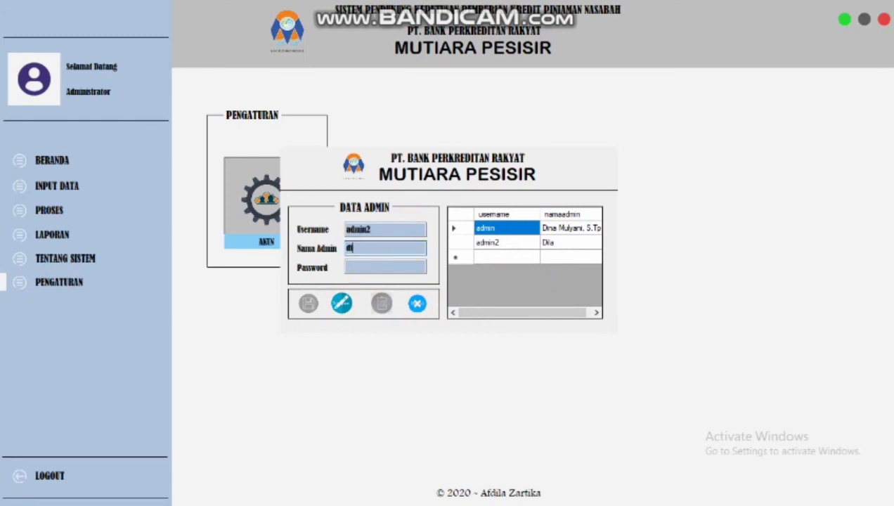
double_click(410, 226)
left_click(341, 307)
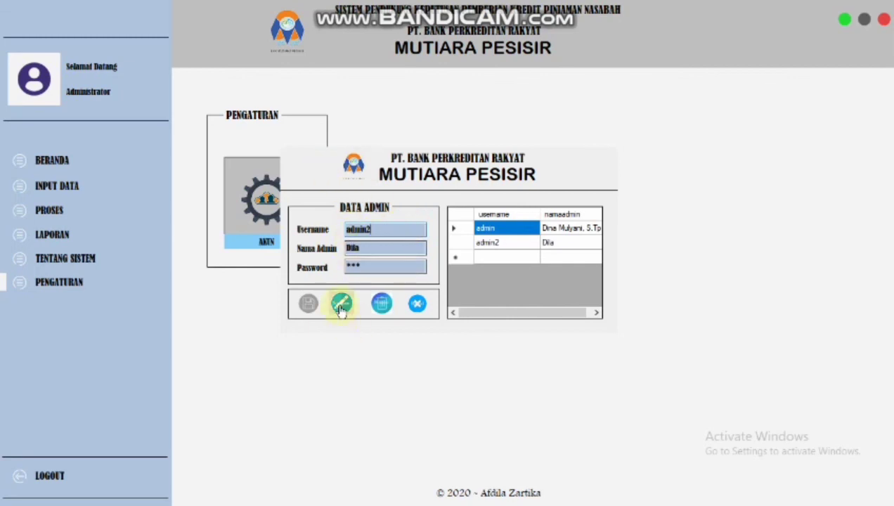
double_click(380, 248)
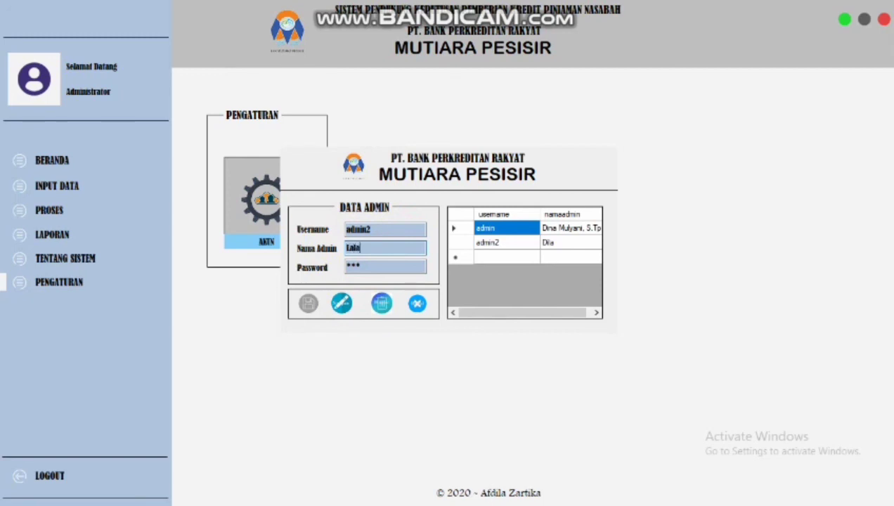
left_click(342, 306)
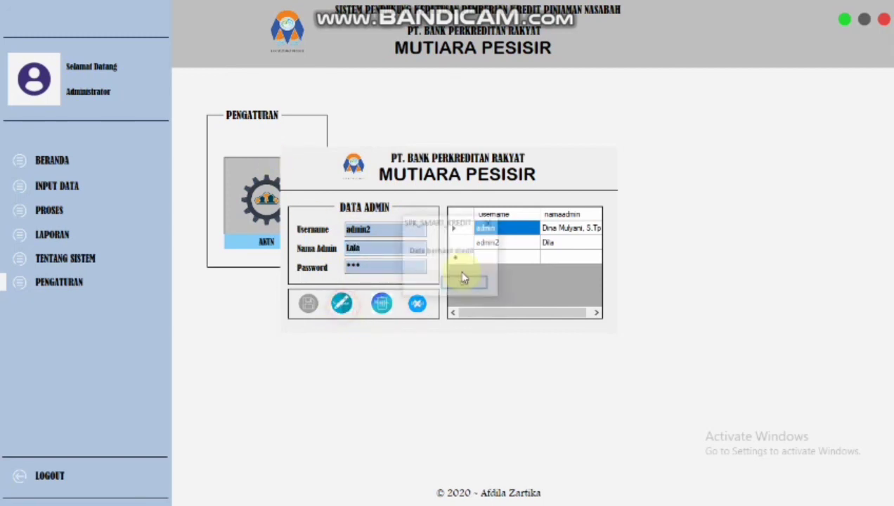
left_click(464, 284)
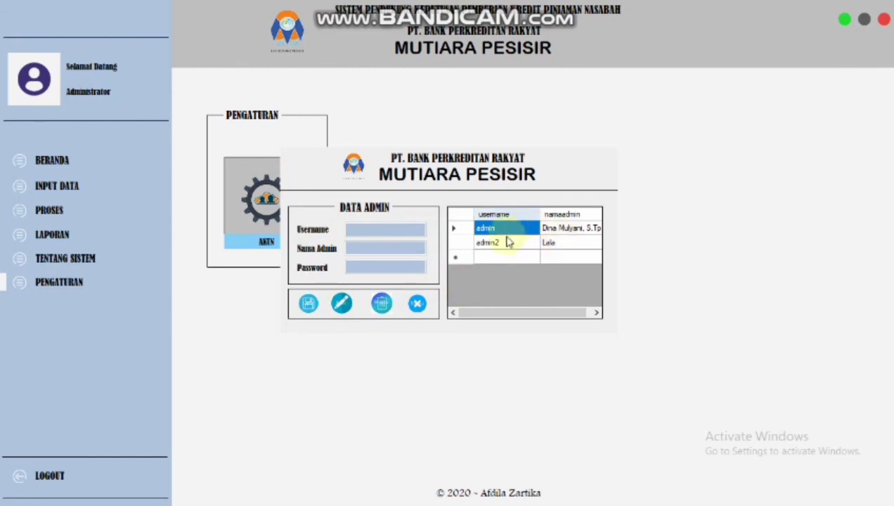
Step: Load the admin2 account for deletion and delete it from the admin data
left_click(381, 304)
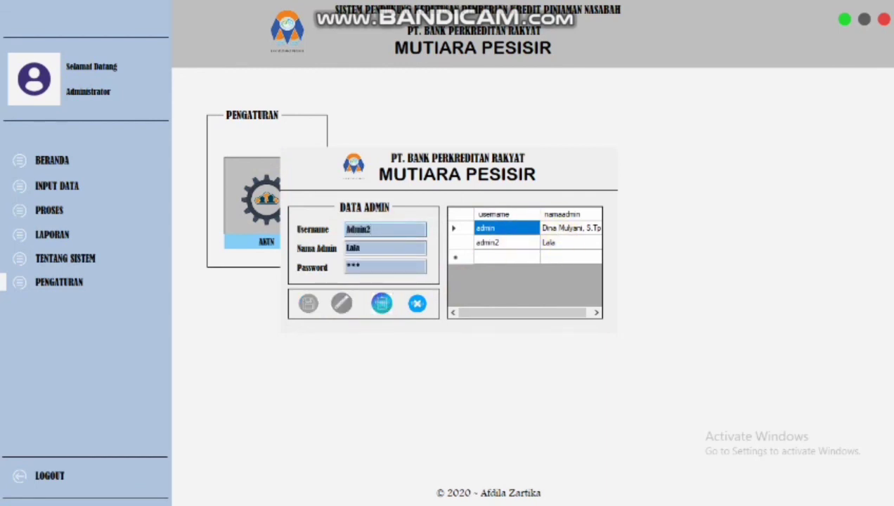
left_click(380, 304)
left_click(487, 284)
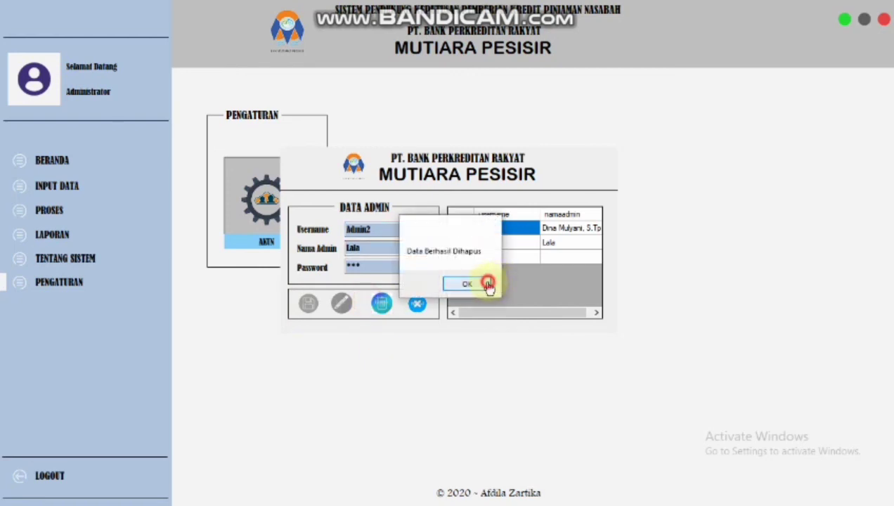
Step: Close the admin account form and log out to the login screen
left_click(417, 307)
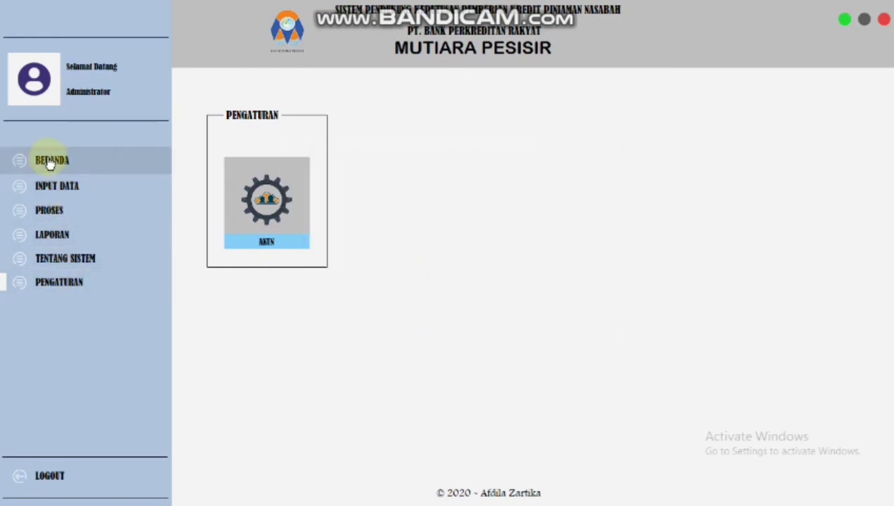
left_click(55, 479)
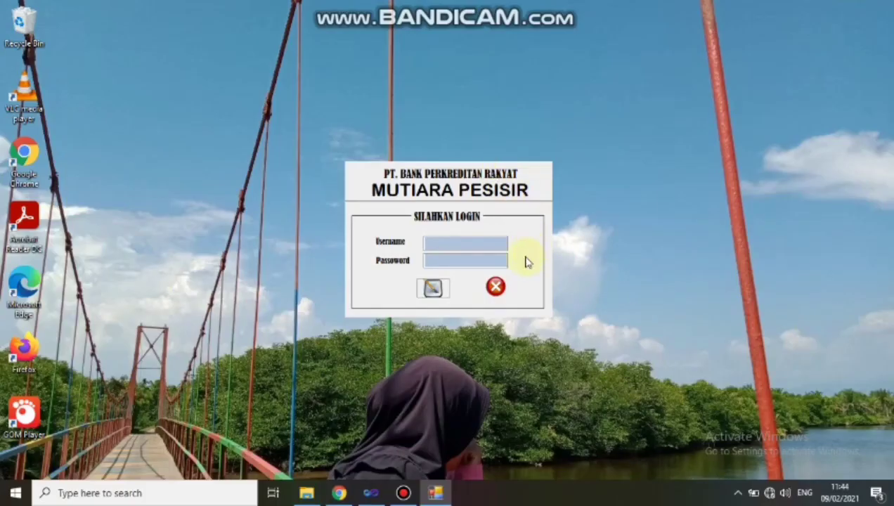